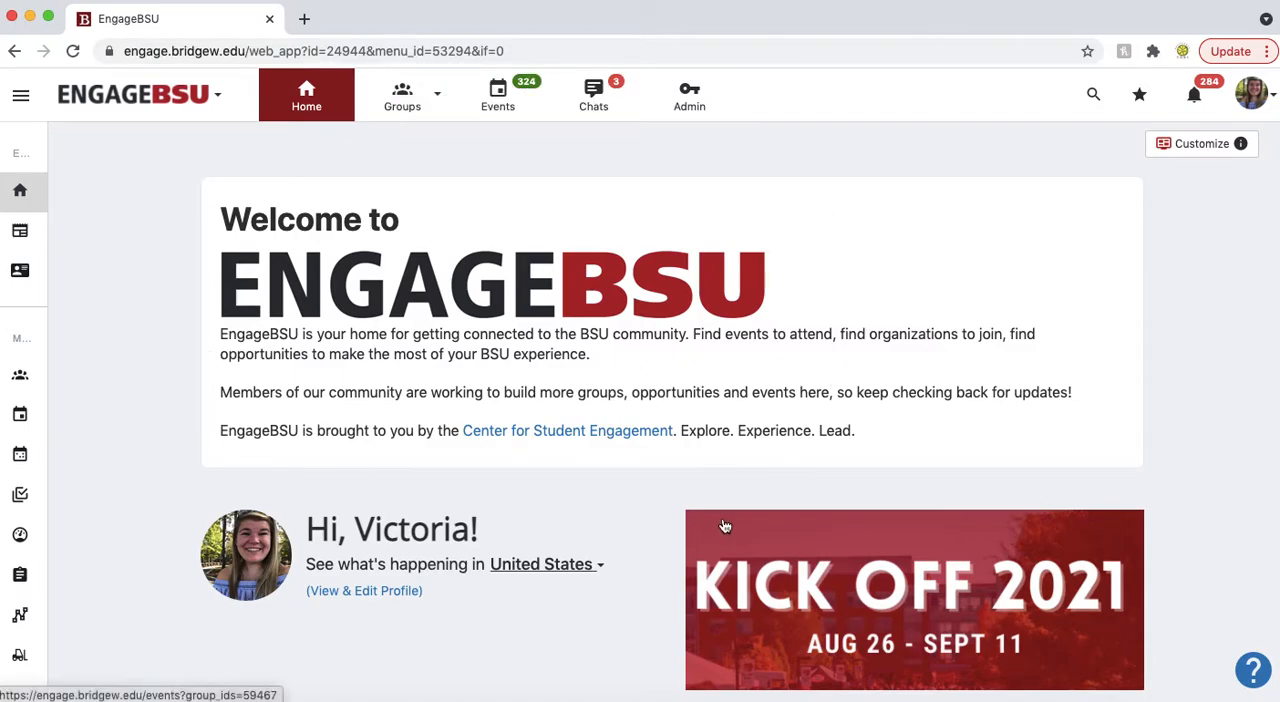
pyautogui.scroll(-3, 127, 351)
pyautogui.scroll(-5, 127, 358)
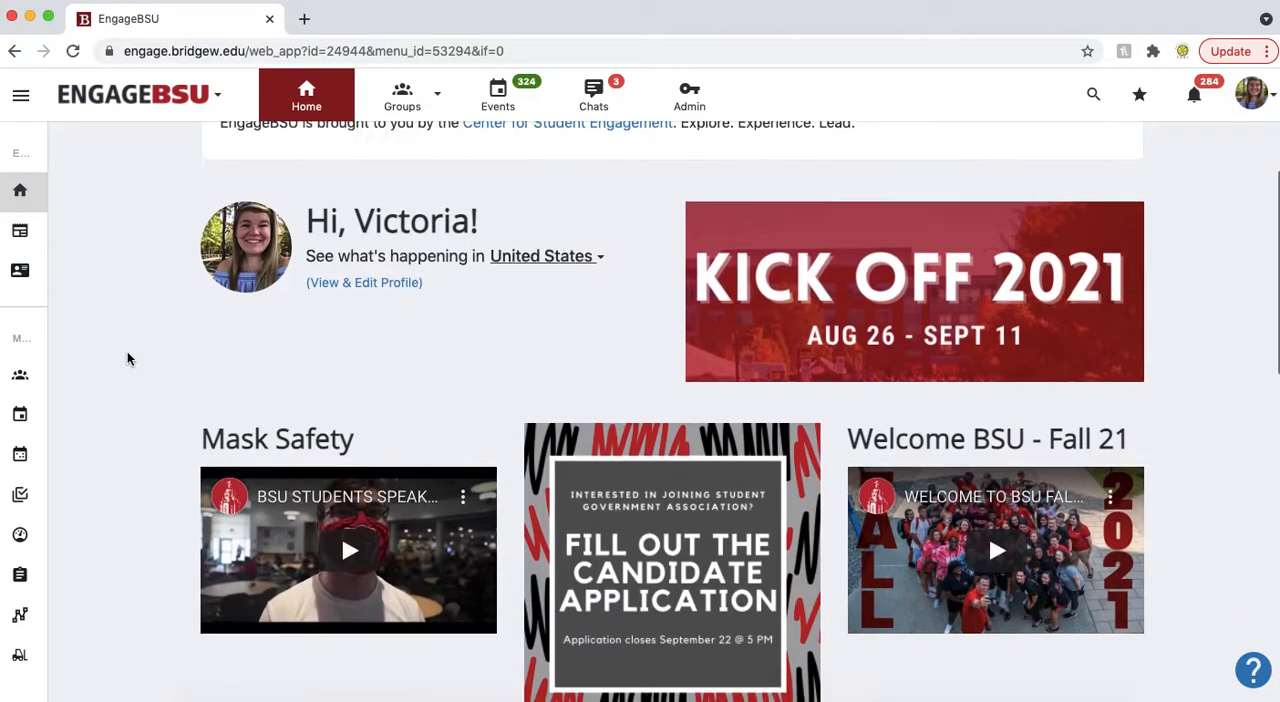
pyautogui.scroll(-4, 127, 358)
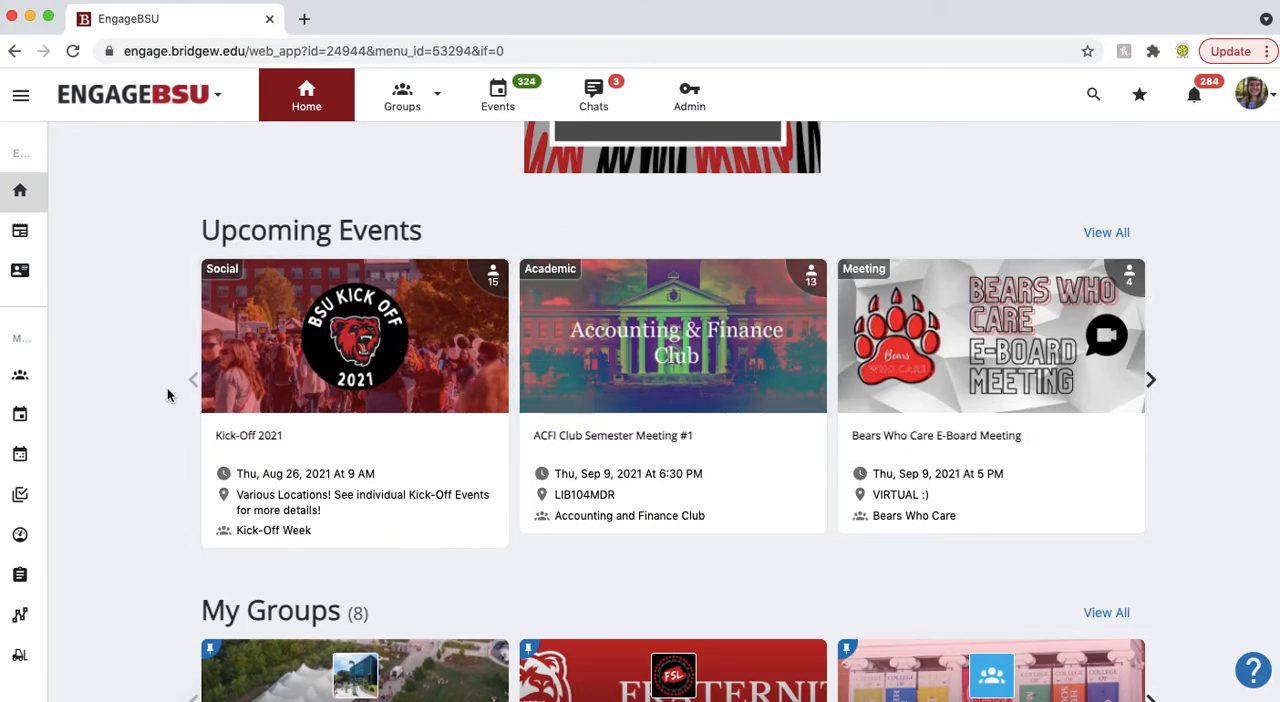
pyautogui.scroll(10, 168, 395)
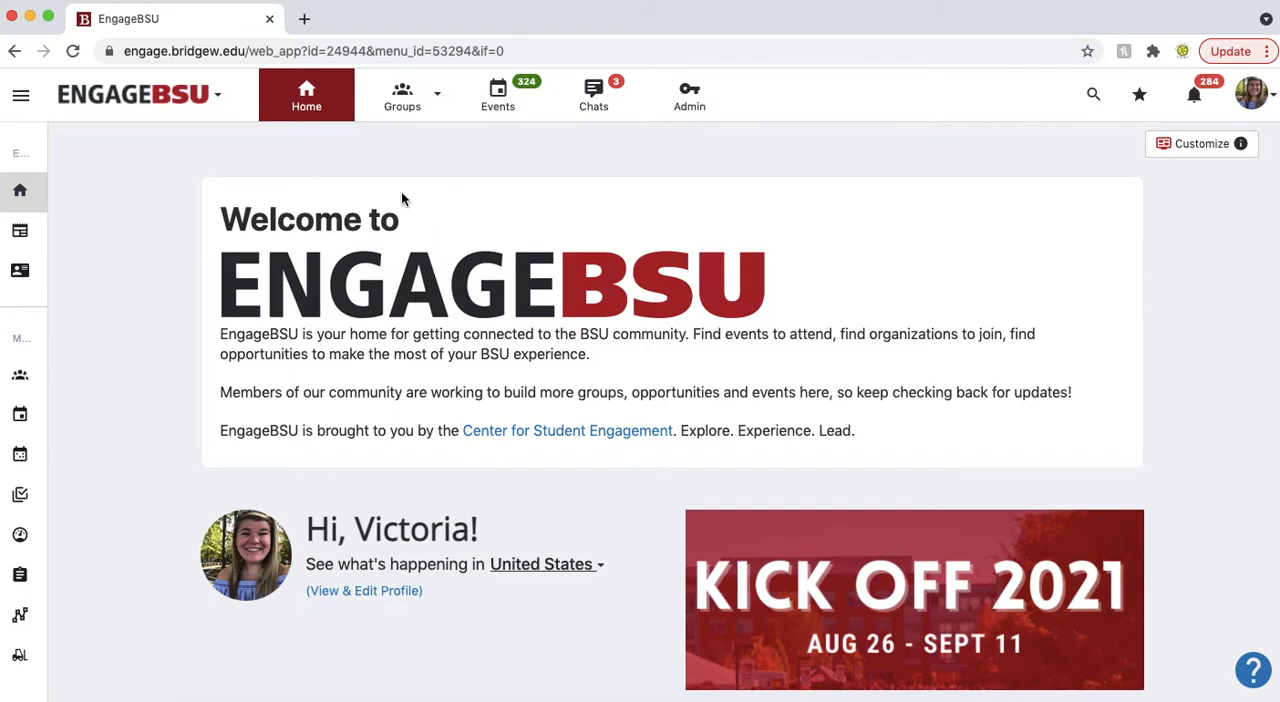
# Step: Open the dashboard of the Registered Student Organization (RSO) Management group from the list of groups
pyautogui.click(429, 91)
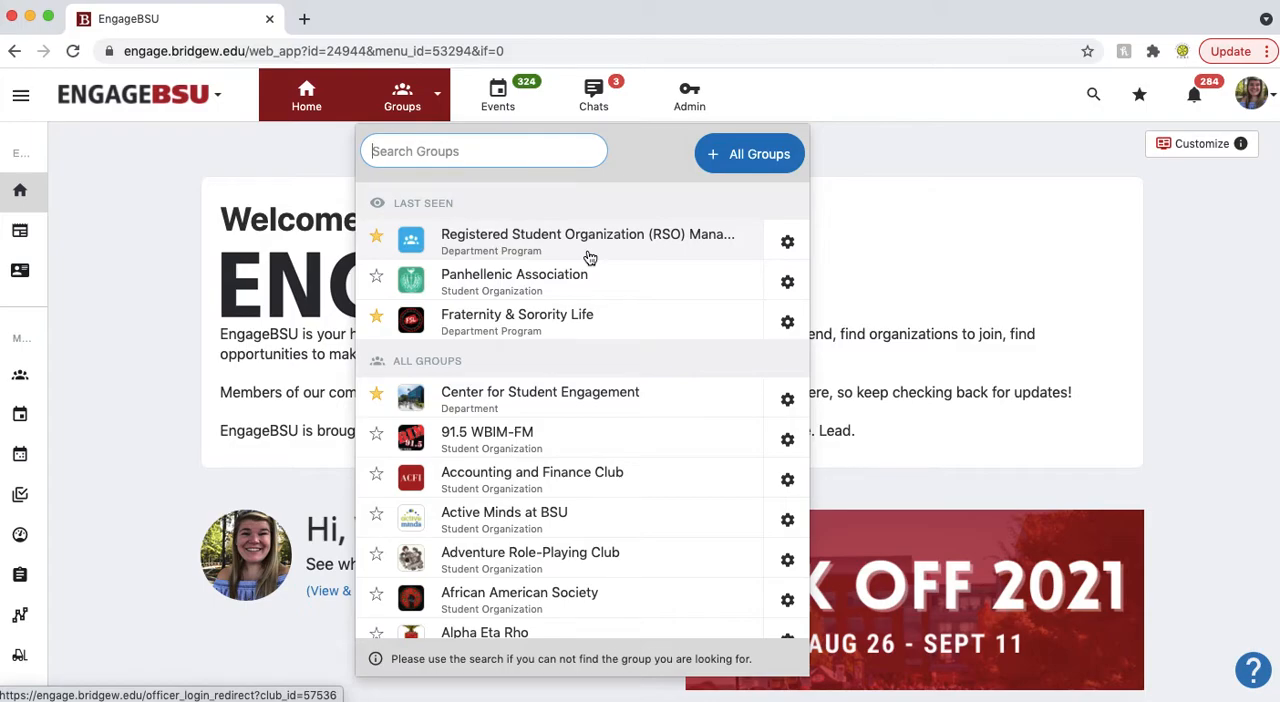
pyautogui.scroll(-1, 590, 258)
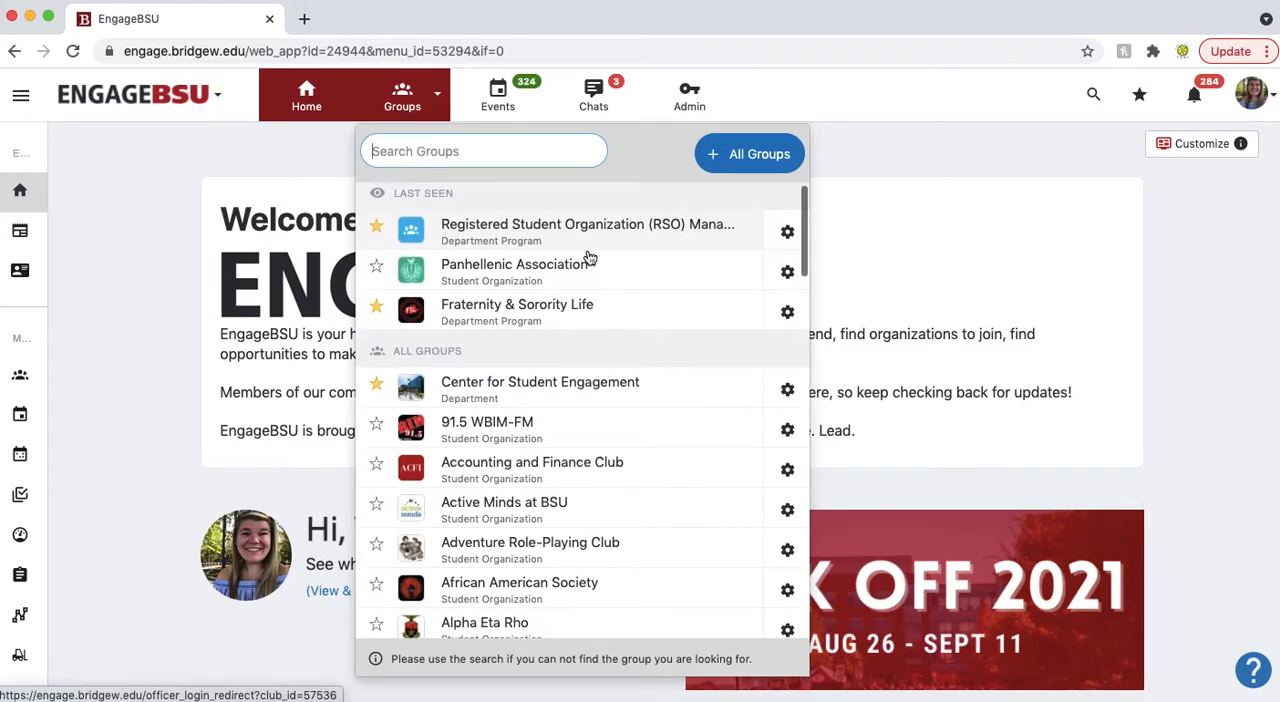
pyautogui.scroll(1, 590, 258)
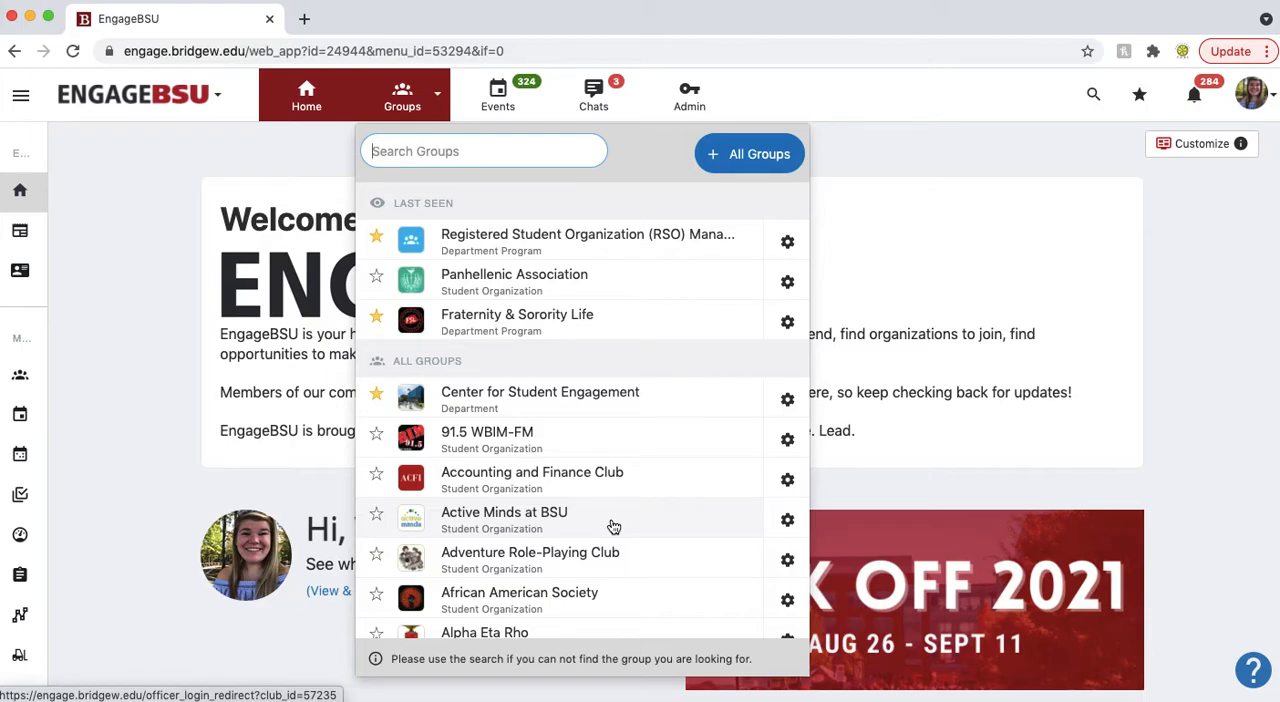
pyautogui.click(574, 250)
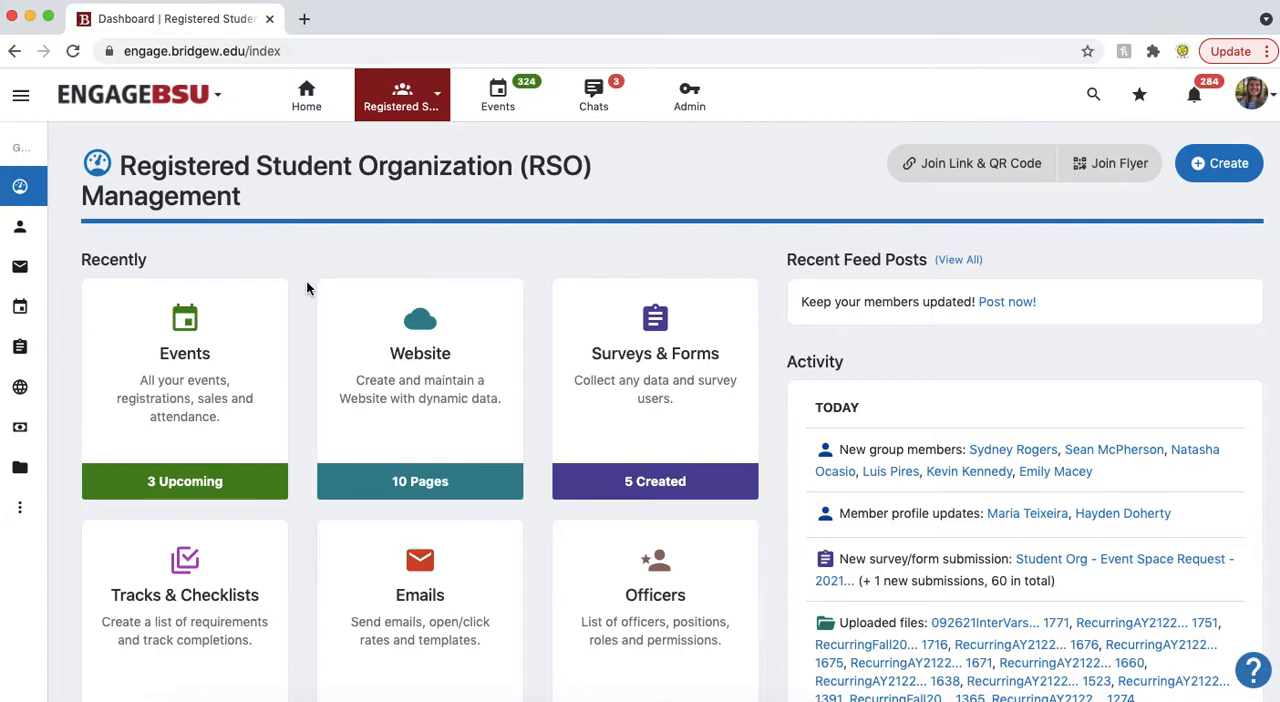
# Step: Open the Events area of the group from its dashboard
pyautogui.scroll(-1, 306, 288)
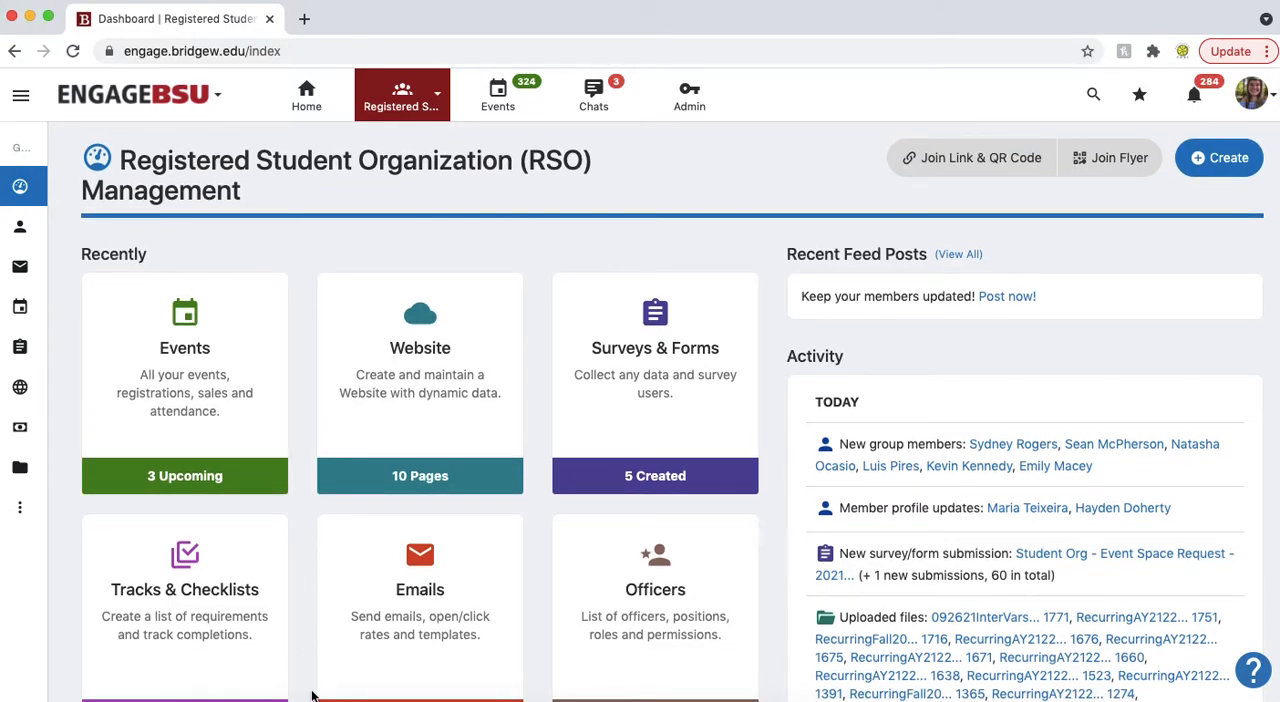
pyautogui.scroll(-8, 292, 589)
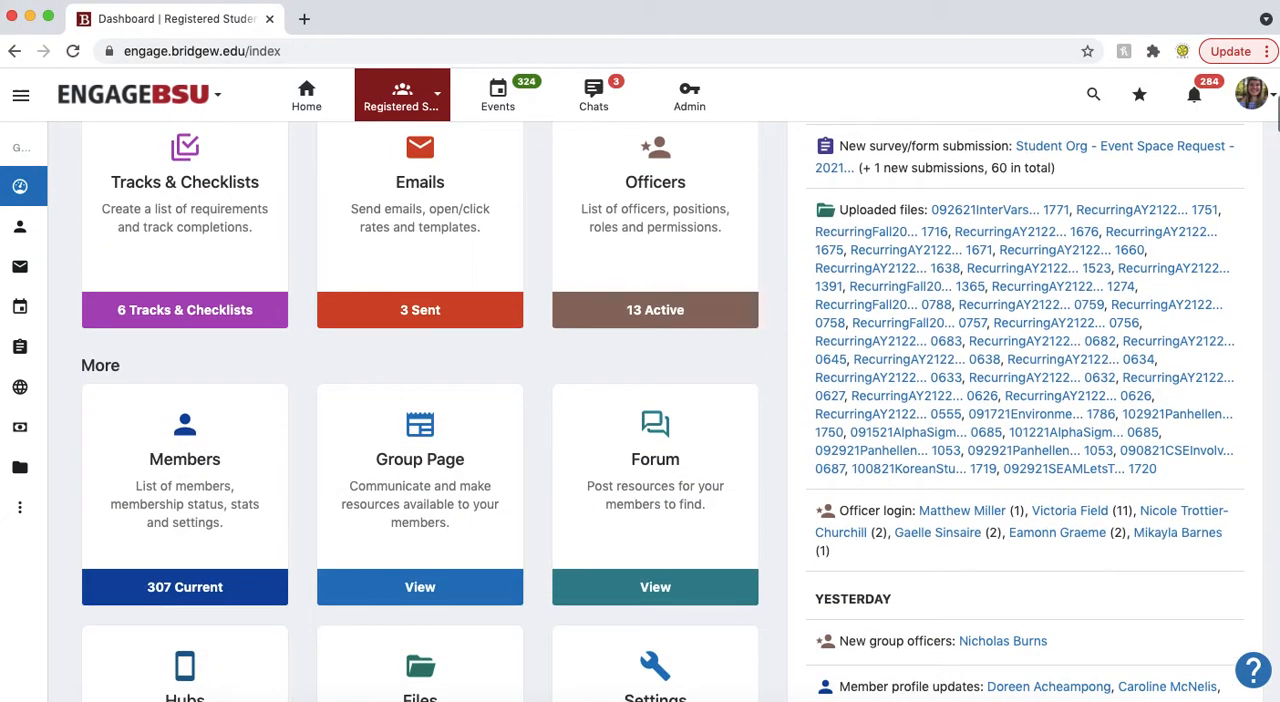
pyautogui.scroll(5, 320, 223)
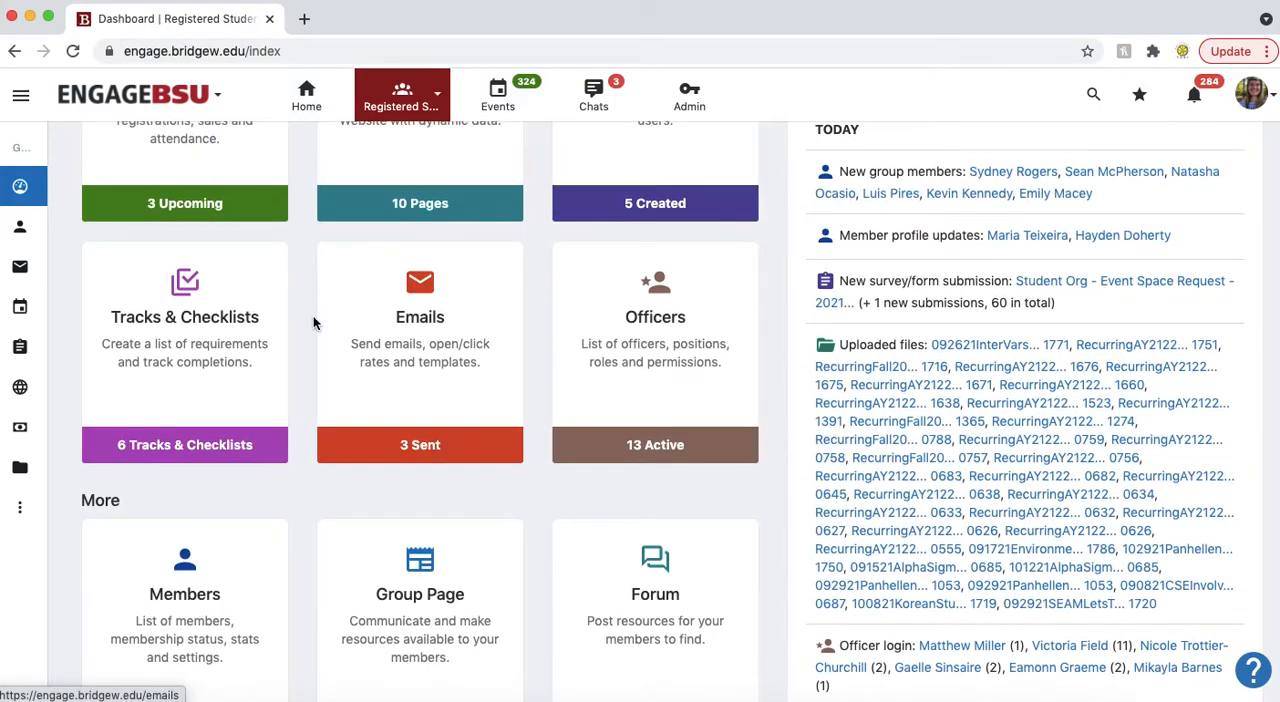
pyautogui.scroll(1, 330, 200)
pyautogui.scroll(3, 298, 340)
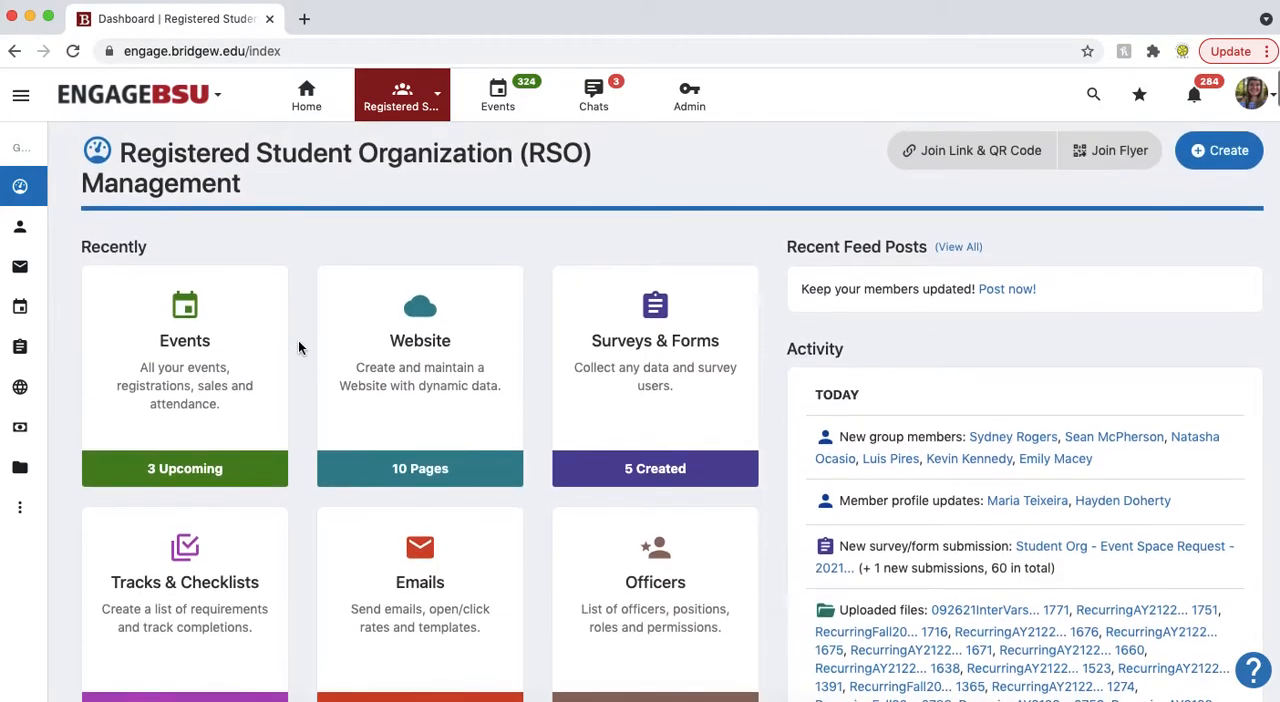
pyautogui.click(203, 336)
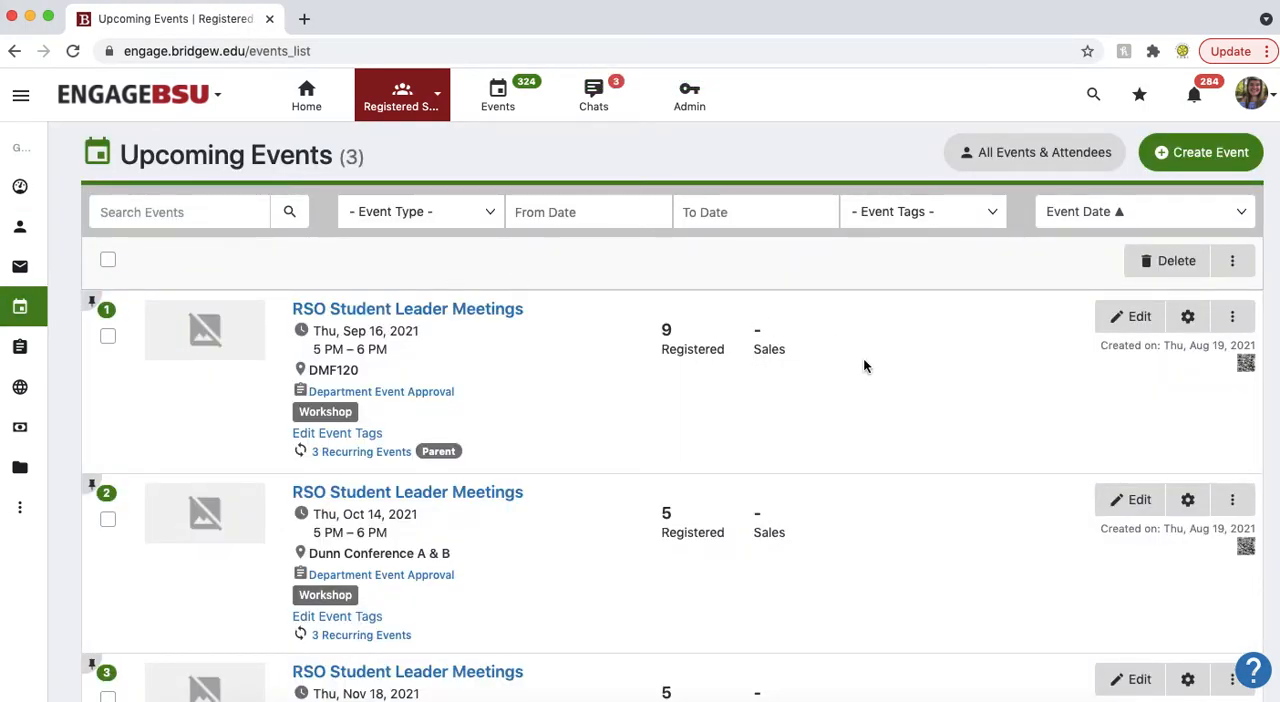
# Step: Start creating a new event from the group's upcoming events list
pyautogui.scroll(-3, 865, 366)
pyautogui.scroll(3, 864, 363)
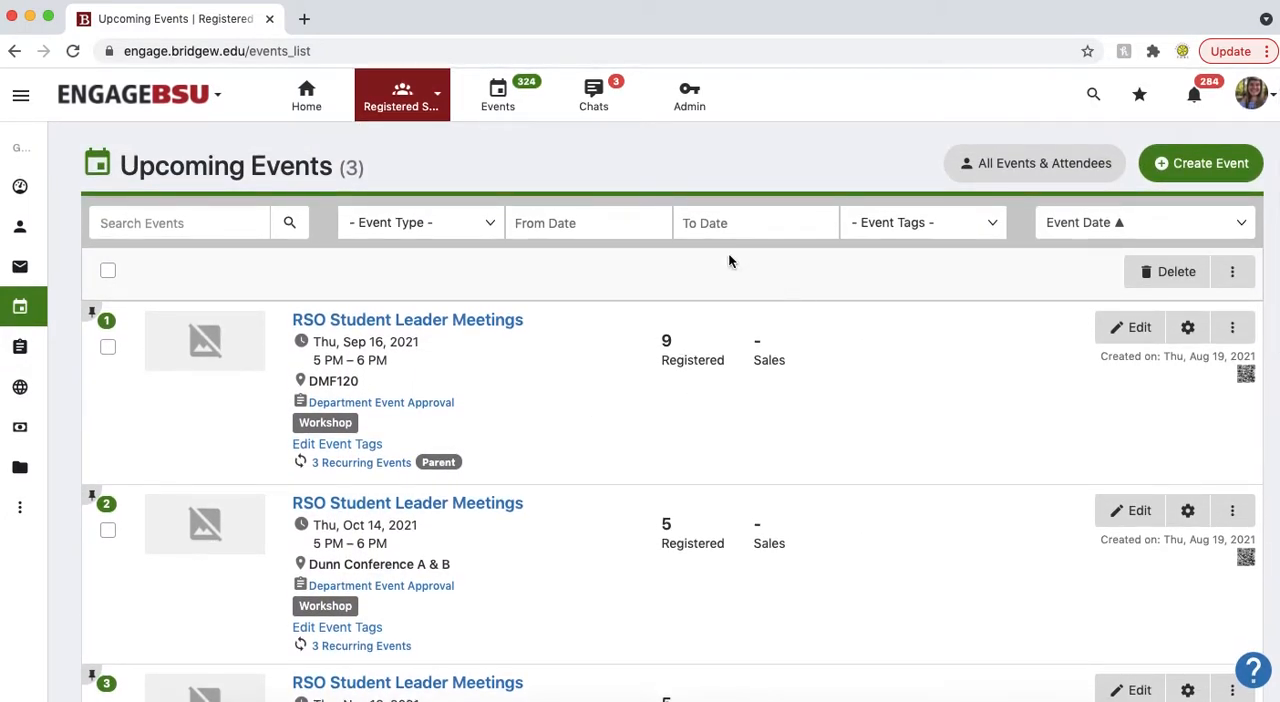
pyautogui.click(656, 222)
pyautogui.click(757, 200)
pyautogui.click(263, 223)
pyautogui.click(1222, 165)
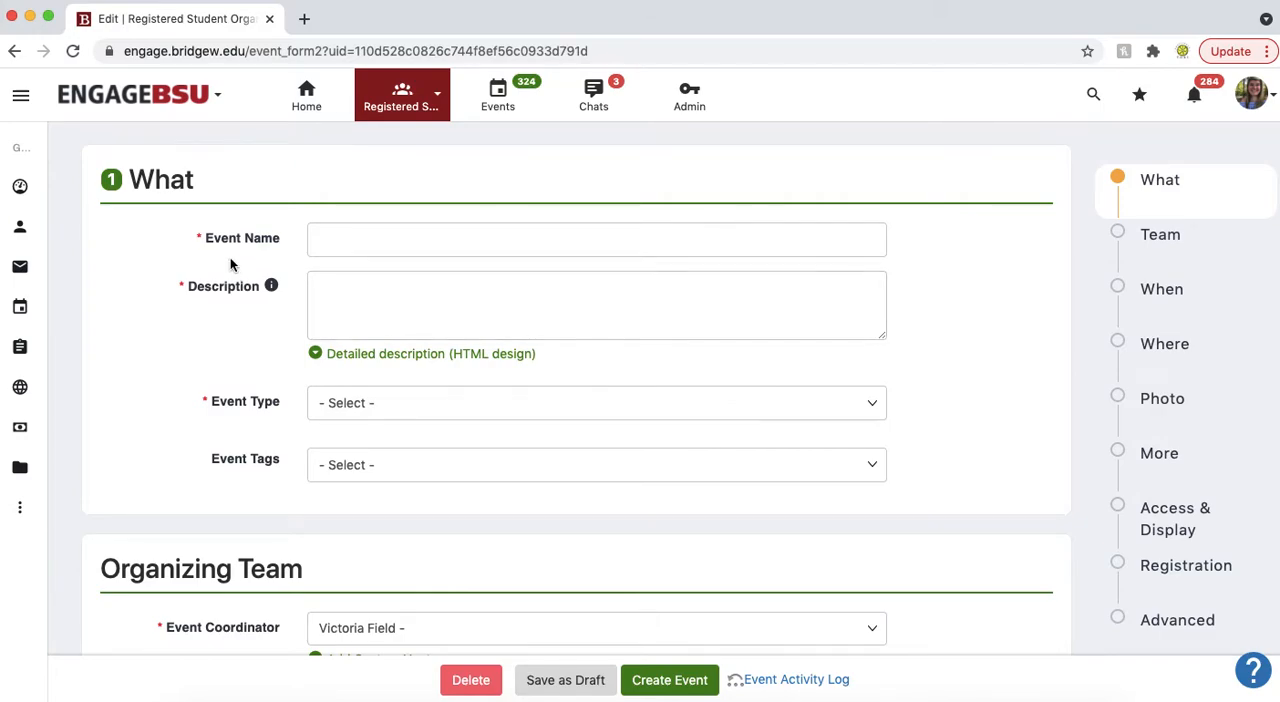
# Step: Name the event "RSO Weekly Meetings"
pyautogui.write('RSO Weekly')
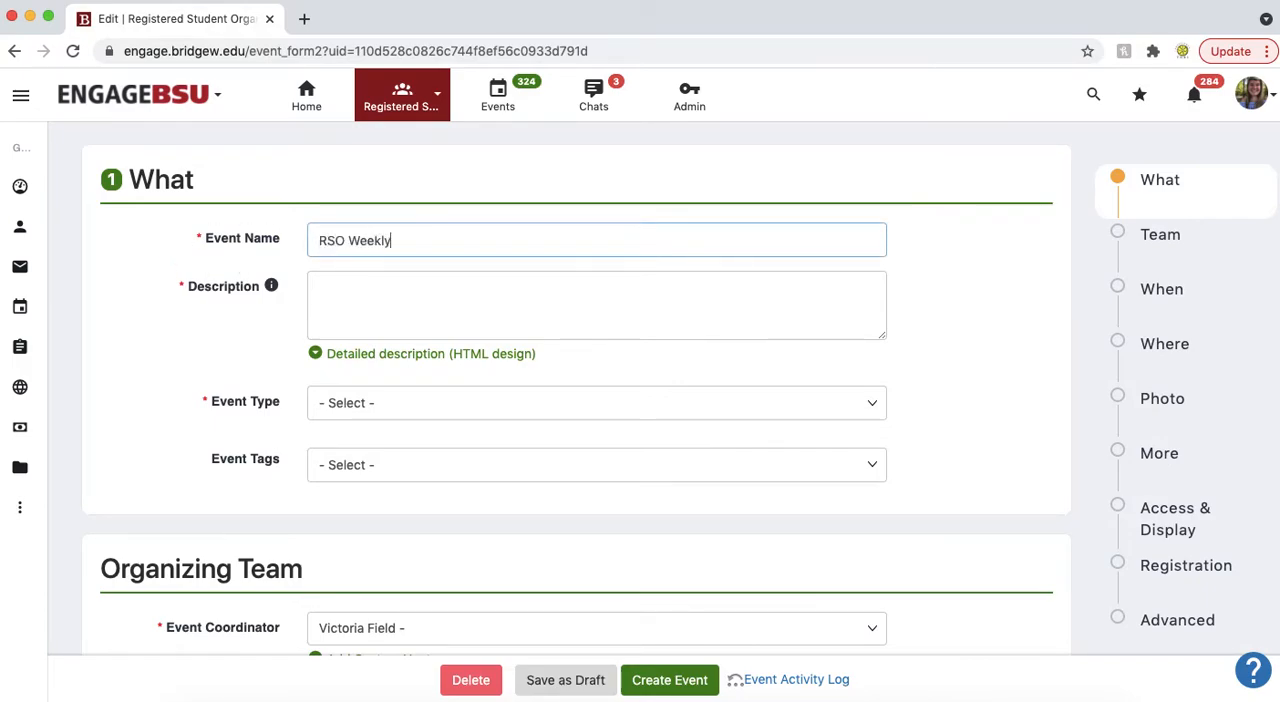
pyautogui.write(' Meetings')
pyautogui.click(118, 344)
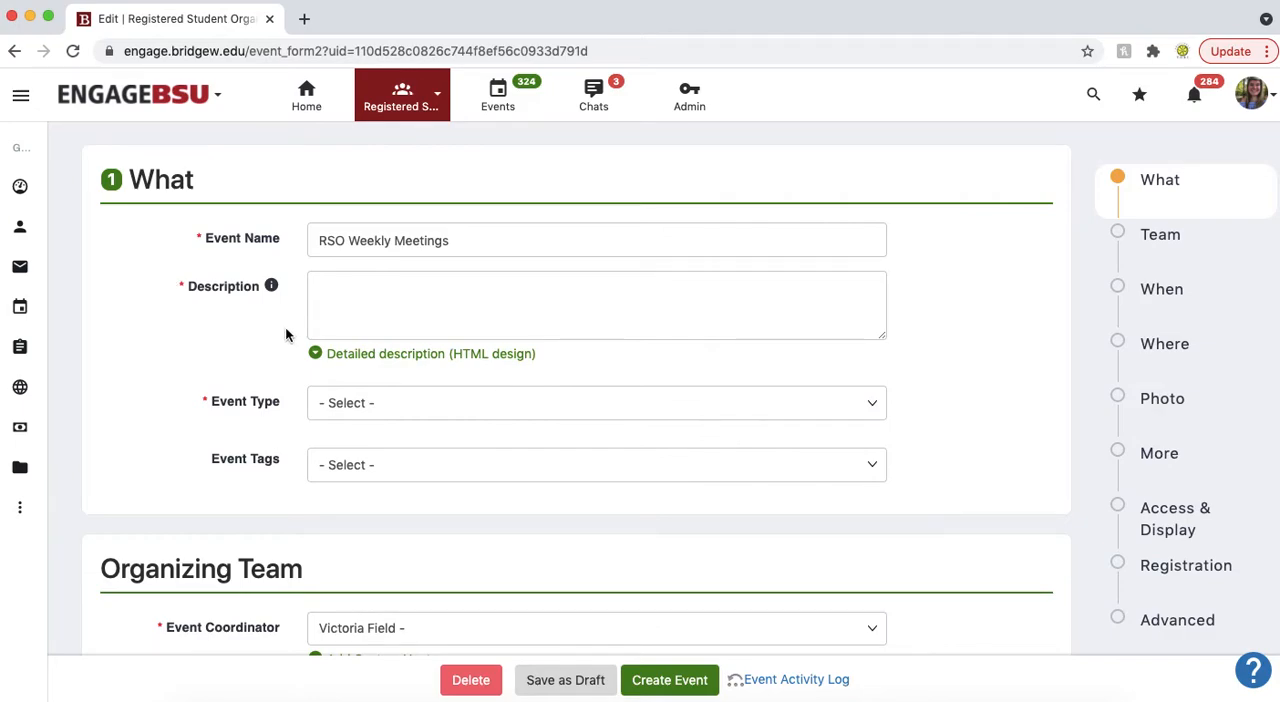
# Step: Enter the event description "These are the weekly meetings for RSO Management members."
pyautogui.click(354, 316)
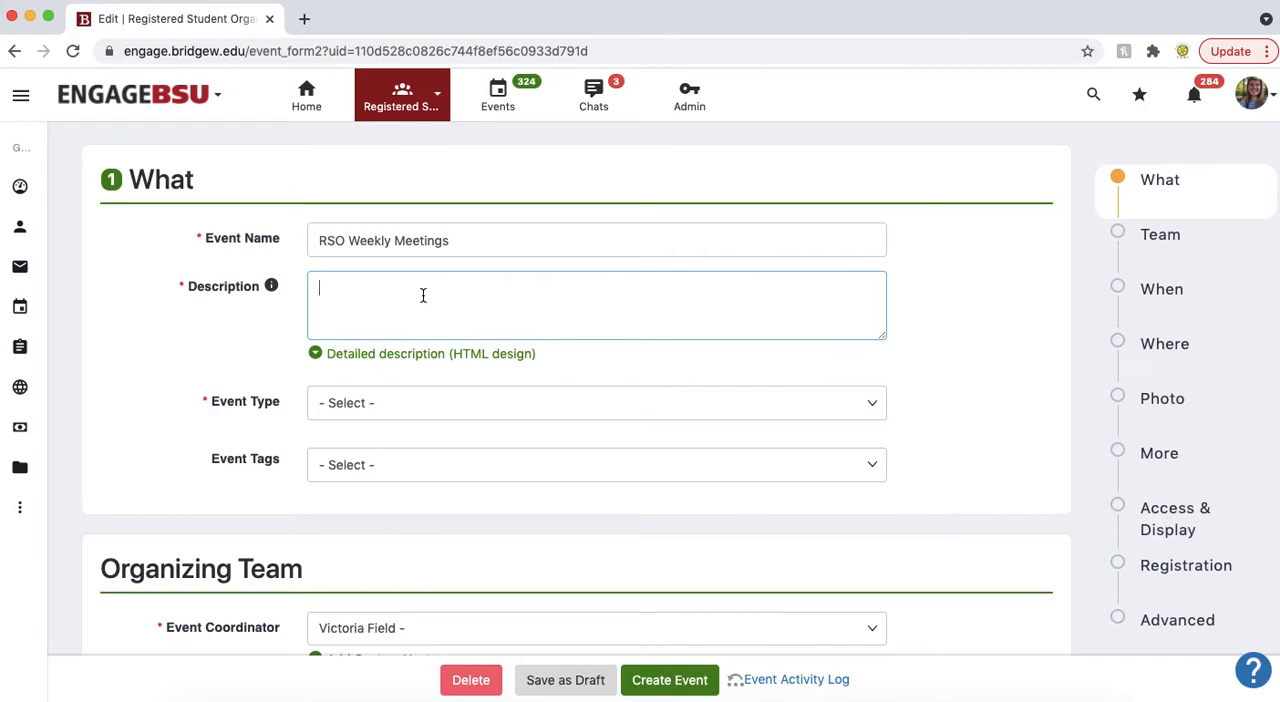
pyautogui.write('These are the weekly meetings for RSO Management members.')
pyautogui.click(158, 364)
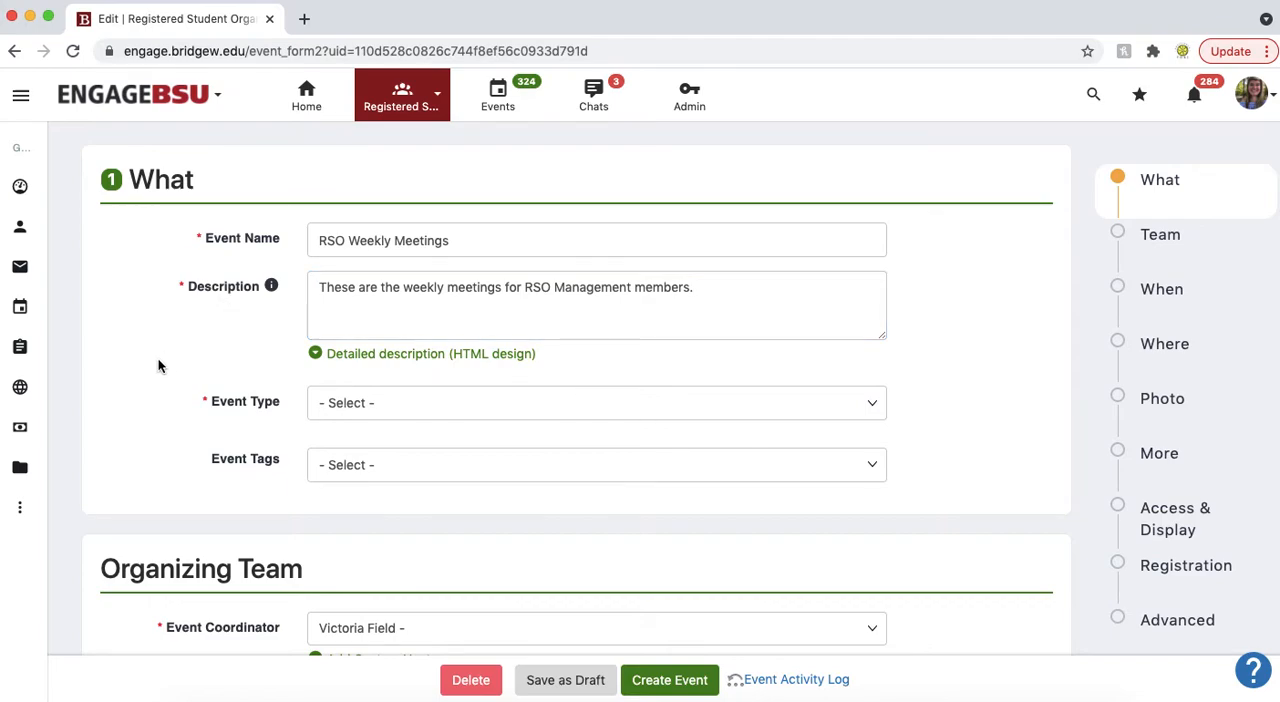
# Step: Set the event type to Meeting
pyautogui.scroll(-3, 180, 312)
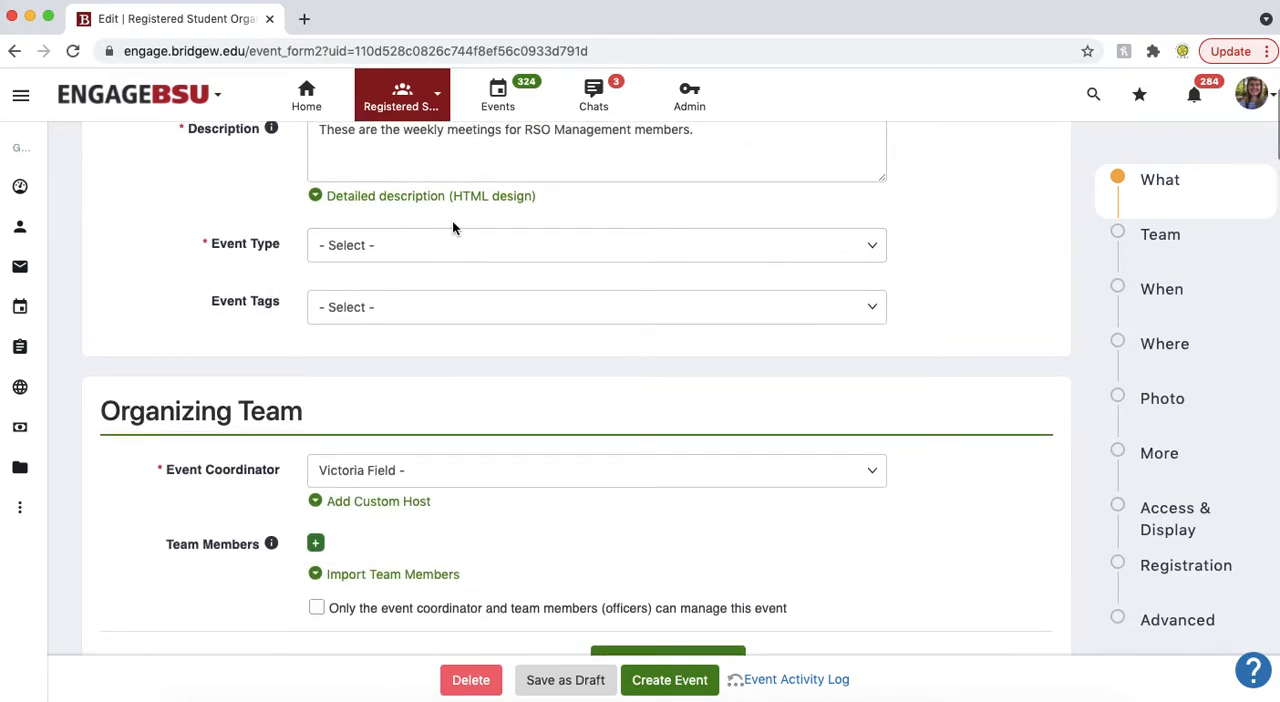
pyautogui.click(455, 245)
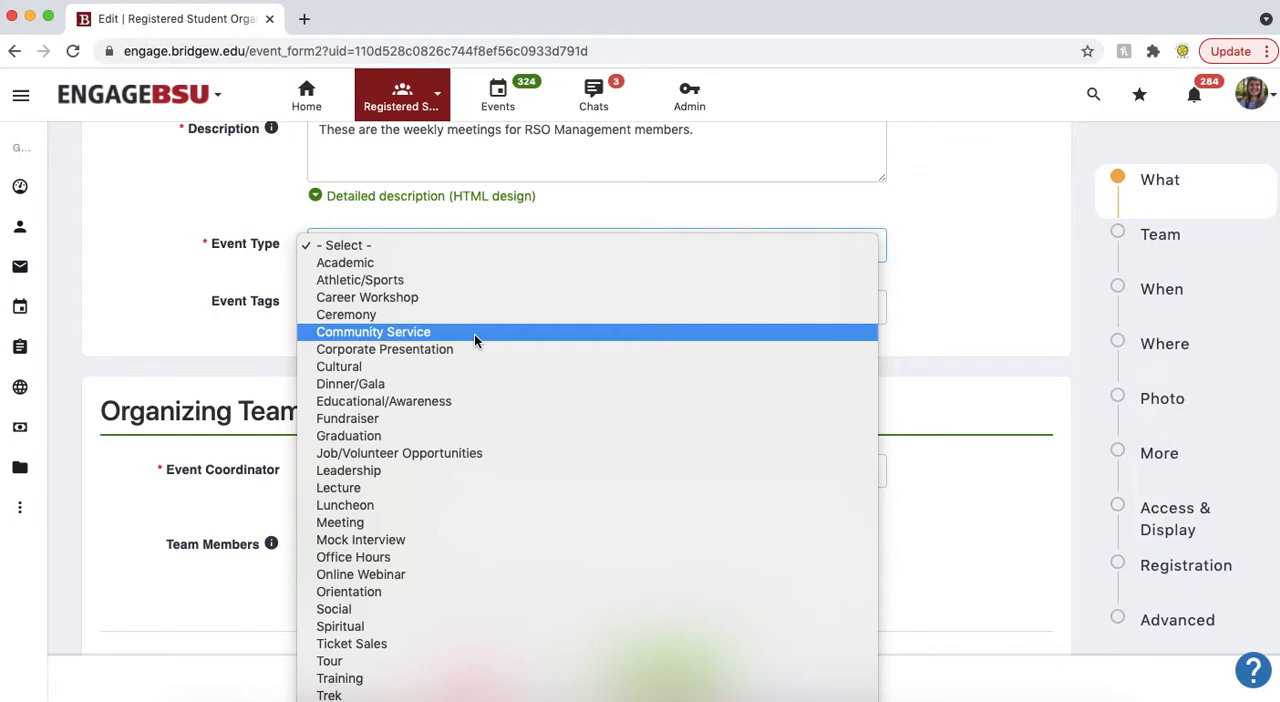
pyautogui.click(380, 522)
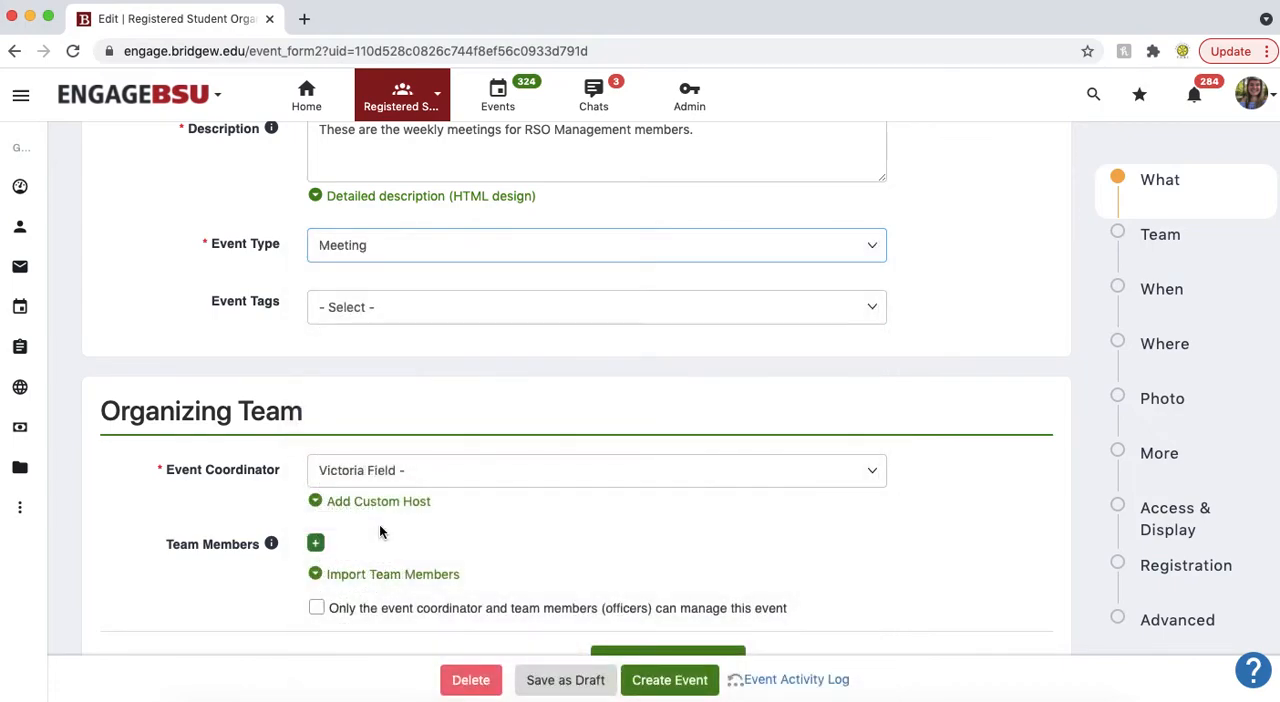
pyautogui.click(166, 322)
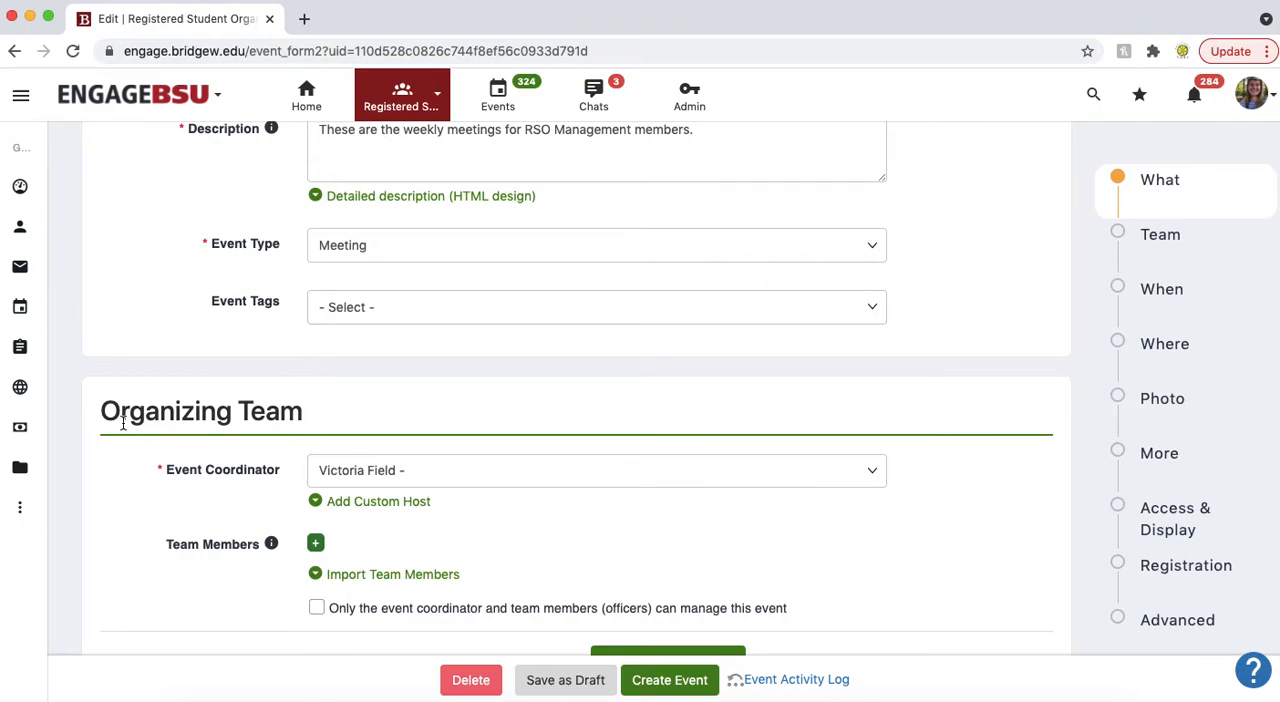
# Step: Show the custom host fields for the event coordinator and review the team member and attendee contact options
pyautogui.scroll(-4, 192, 414)
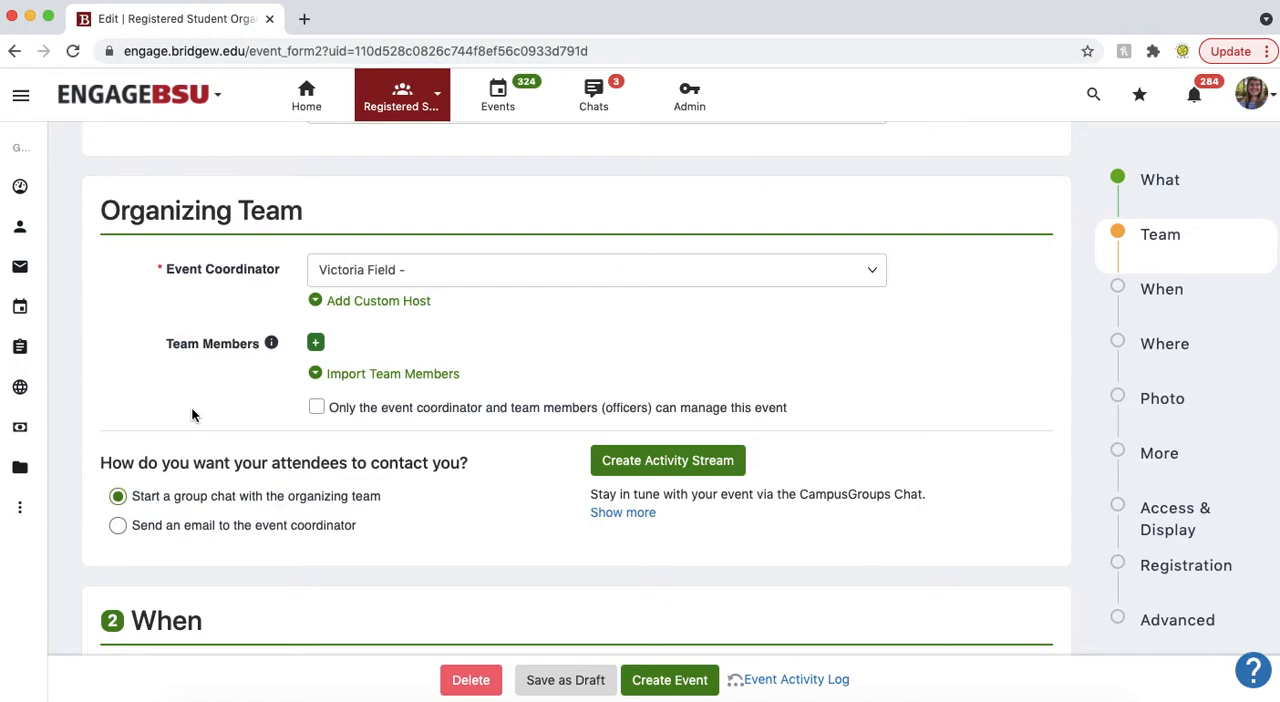
pyautogui.scroll(-1, 191, 414)
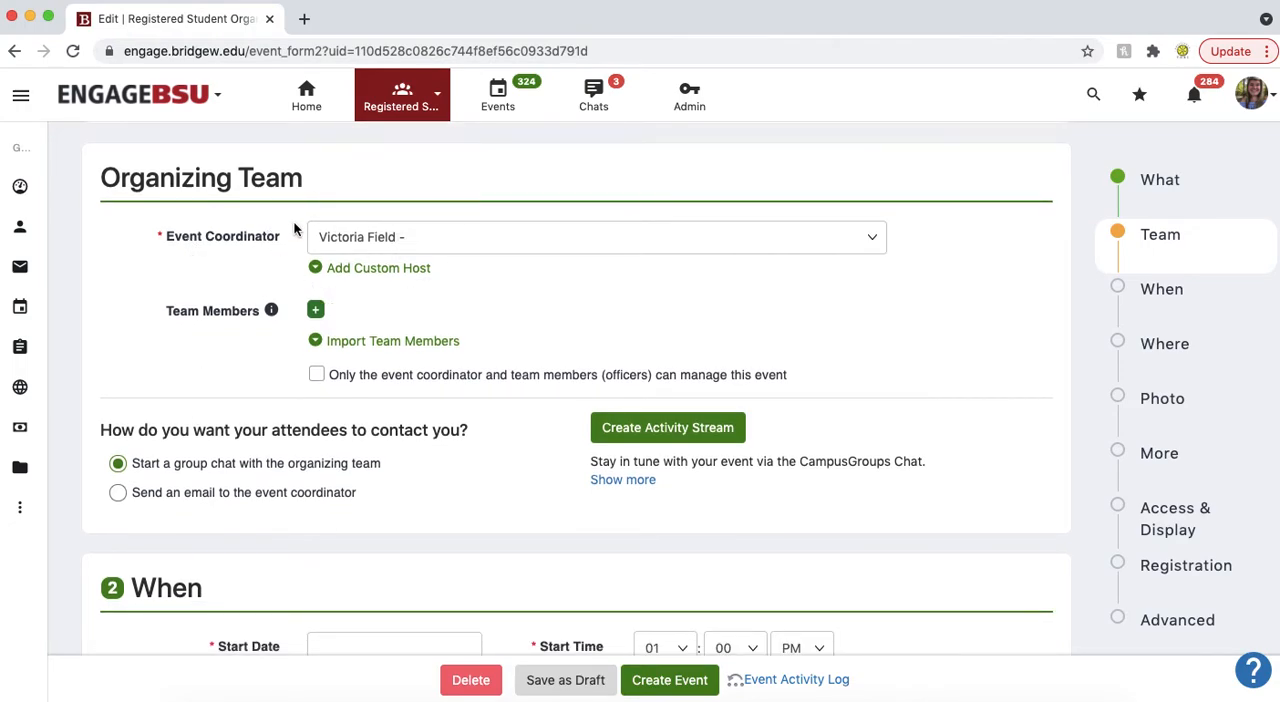
pyautogui.click(316, 267)
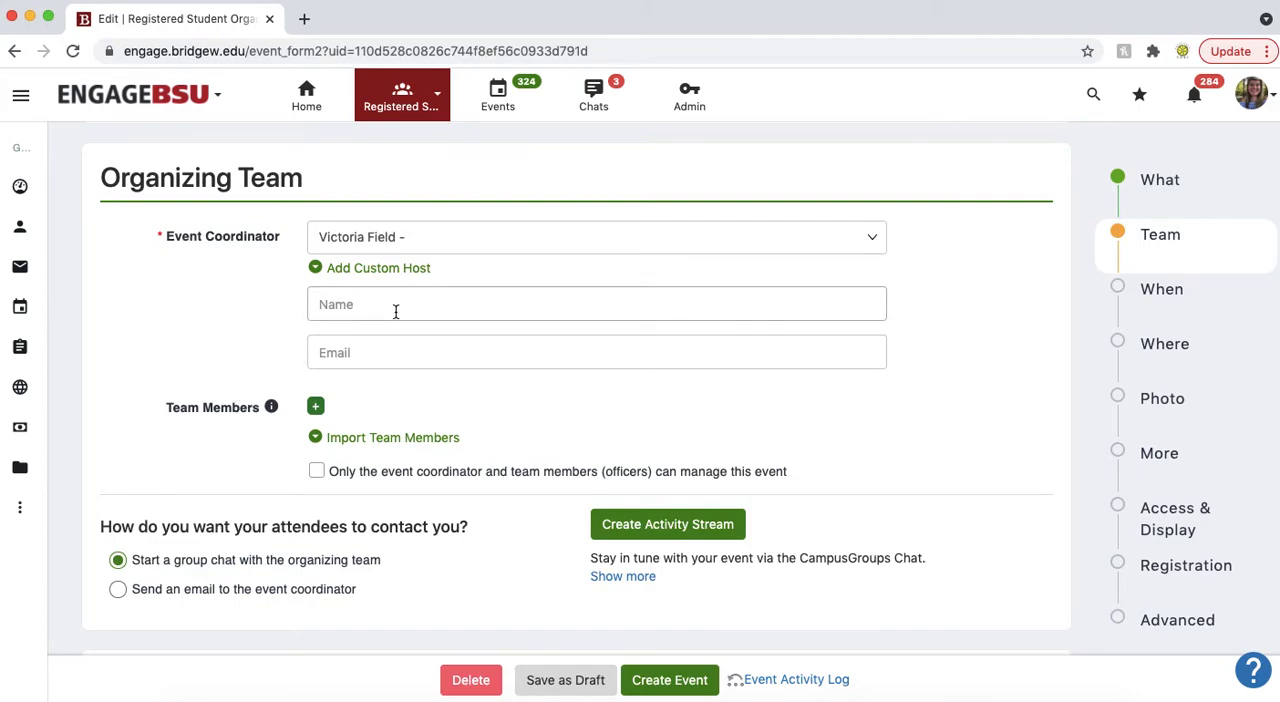
pyautogui.click(374, 345)
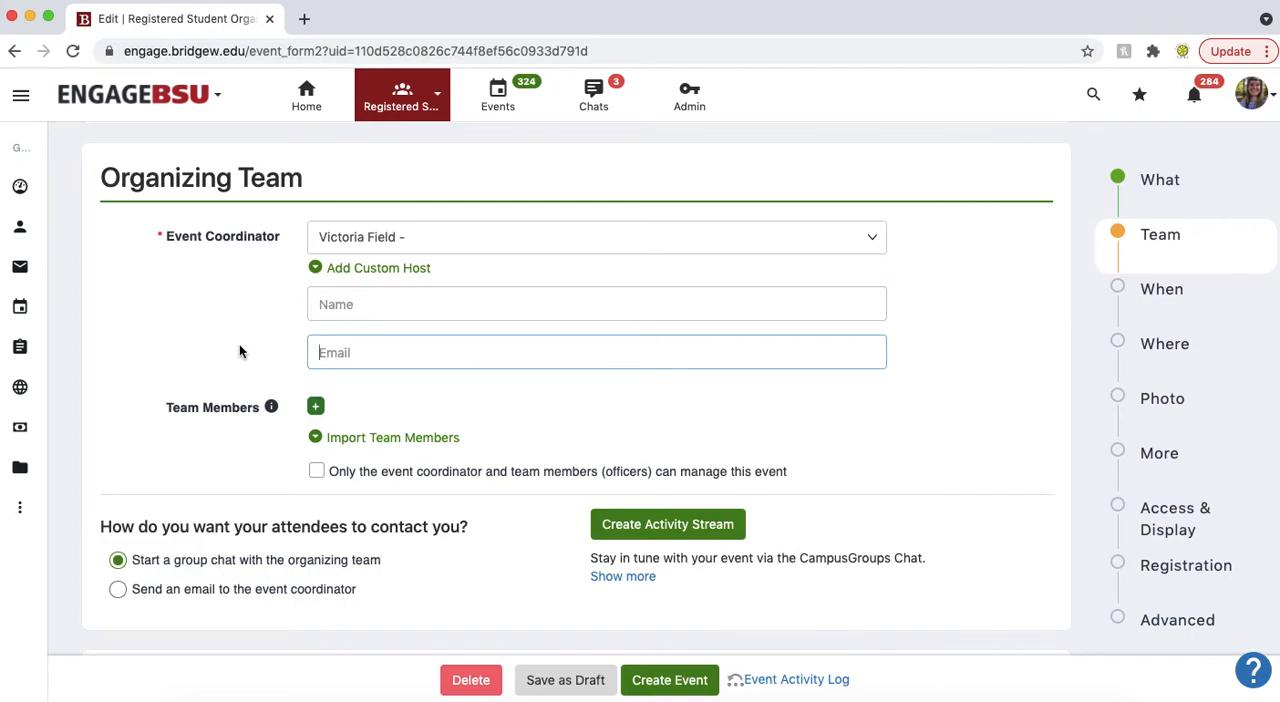
pyautogui.scroll(-2, 239, 344)
pyautogui.scroll(-2, 239, 344)
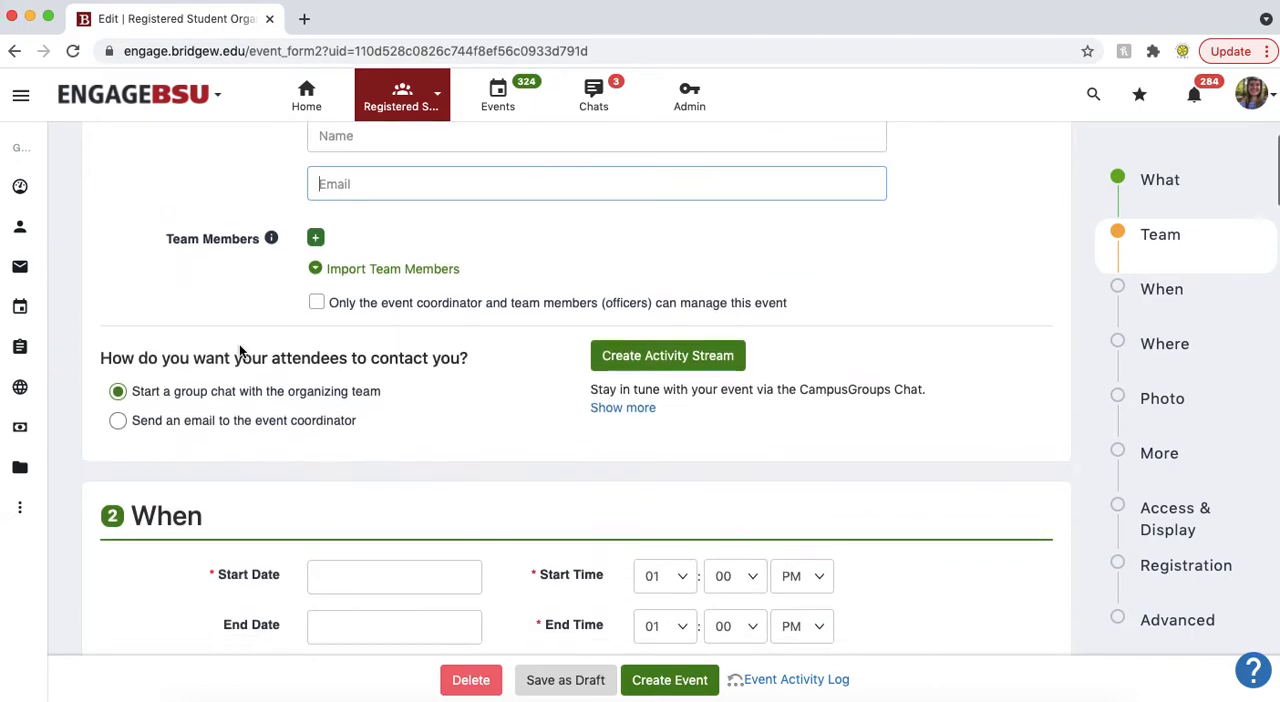
pyautogui.scroll(-1, 184, 272)
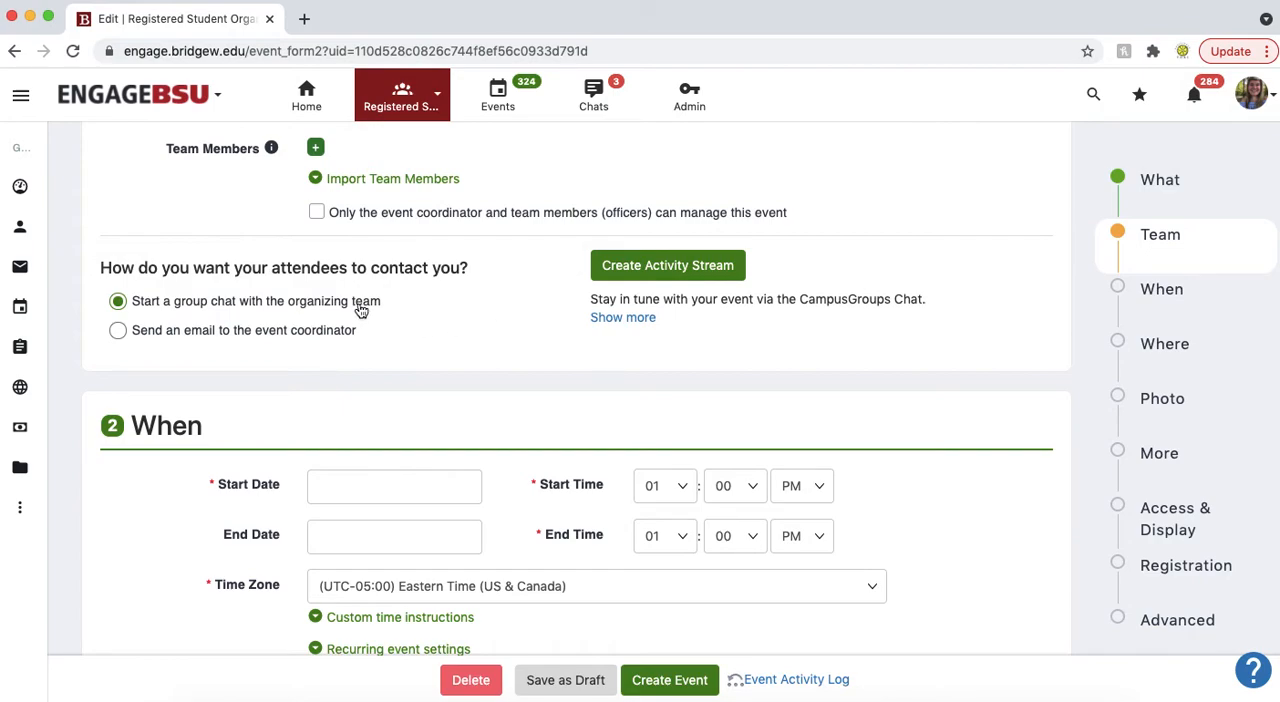
# Step: Show the recurring event settings and select Wednesdays 15, 22 and 29 September 2021 as recurrence dates
pyautogui.scroll(-3, 166, 333)
pyautogui.scroll(-2, 168, 343)
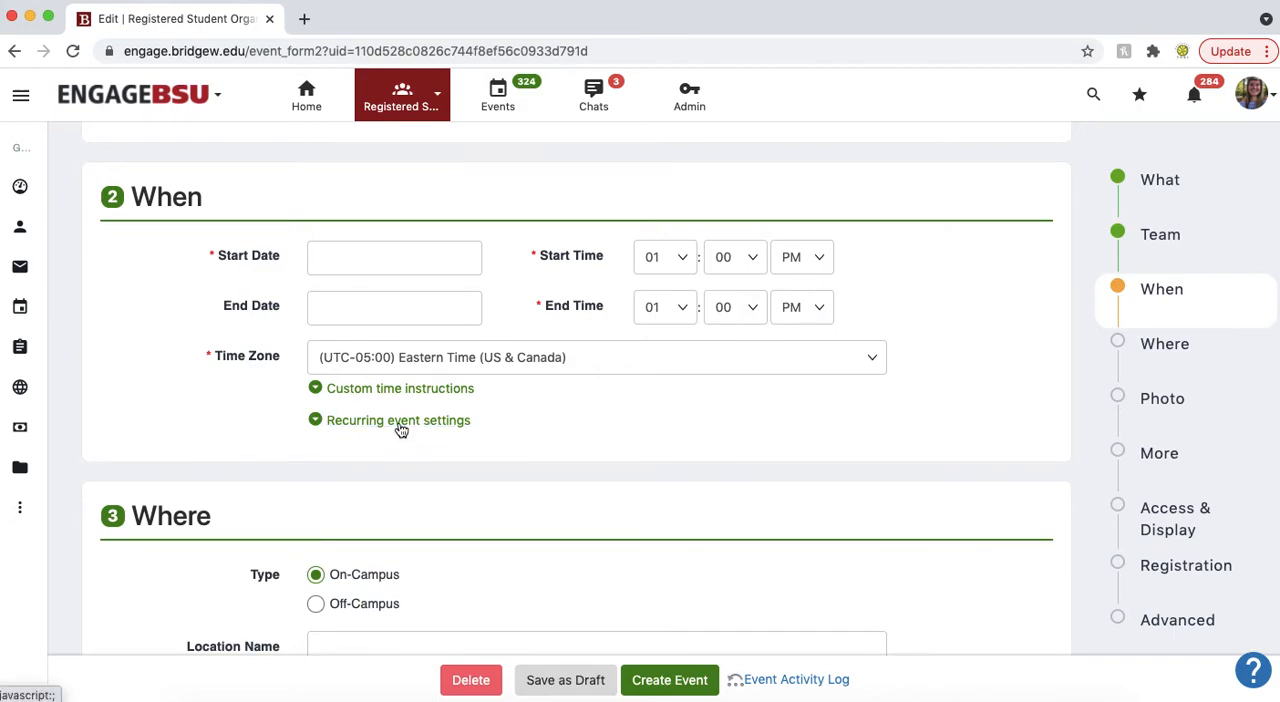
pyautogui.click(314, 426)
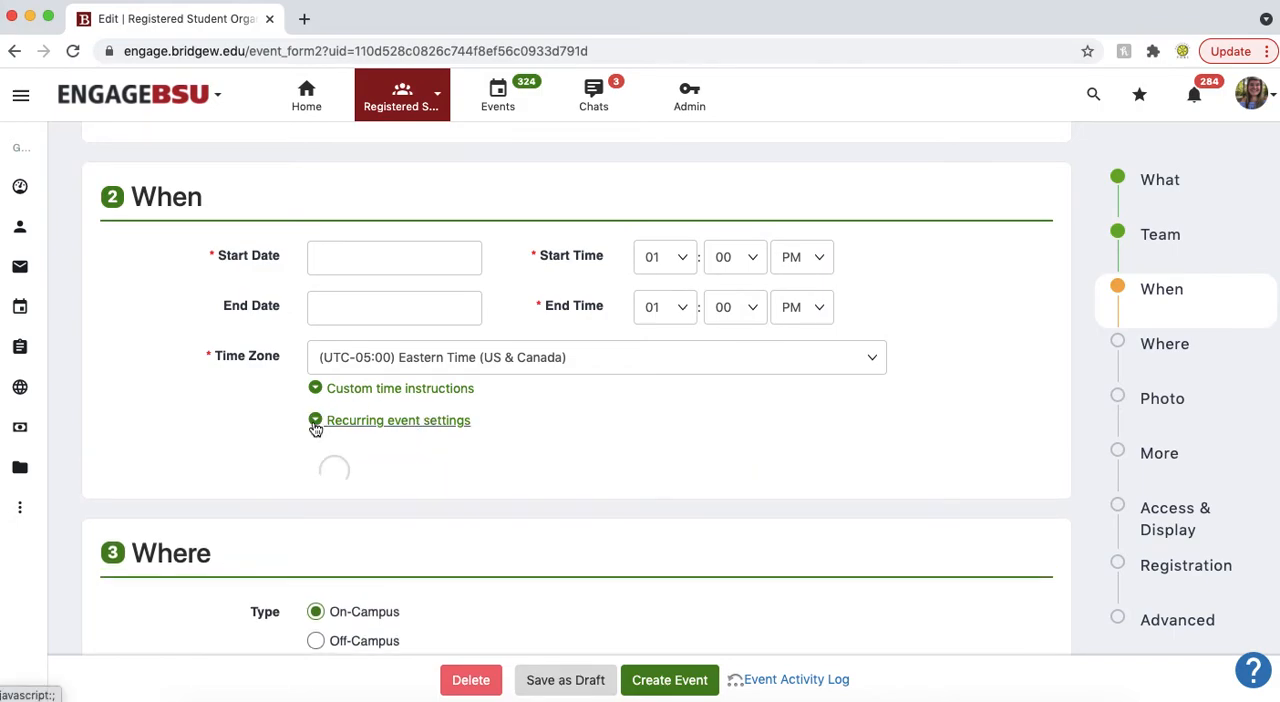
pyautogui.scroll(-5, 245, 395)
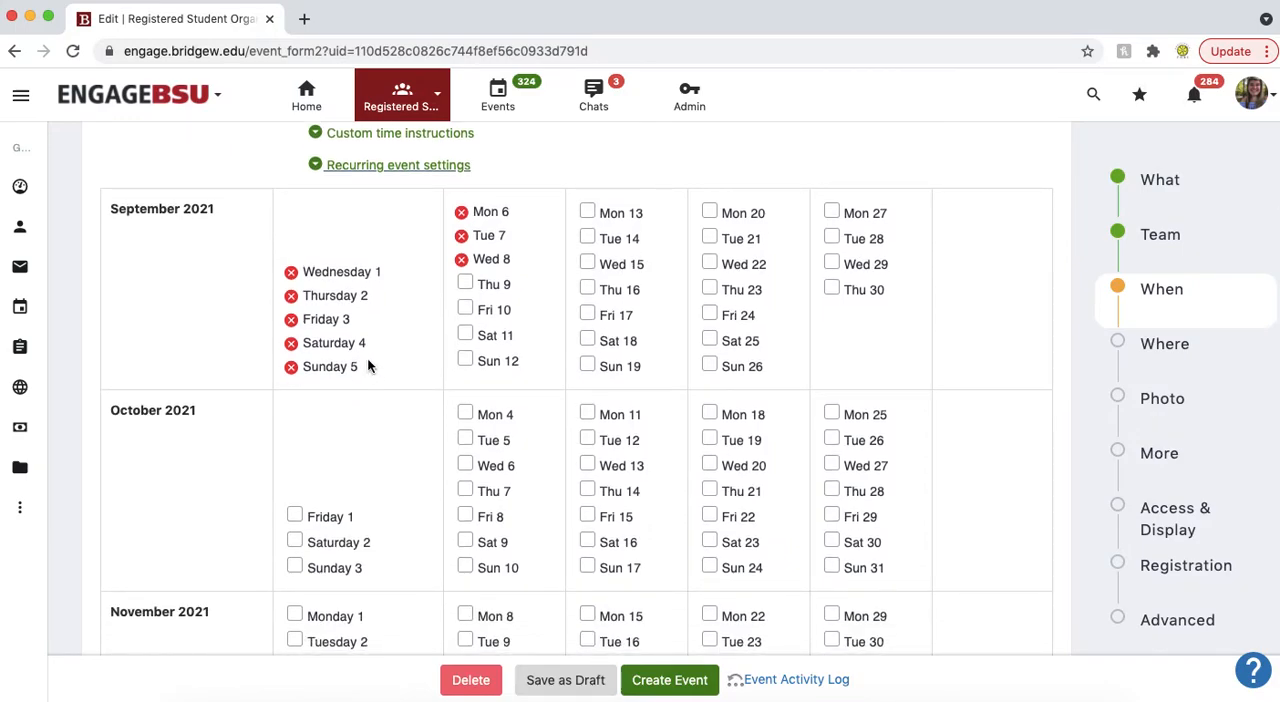
pyautogui.click(588, 263)
pyautogui.click(712, 265)
pyautogui.click(829, 263)
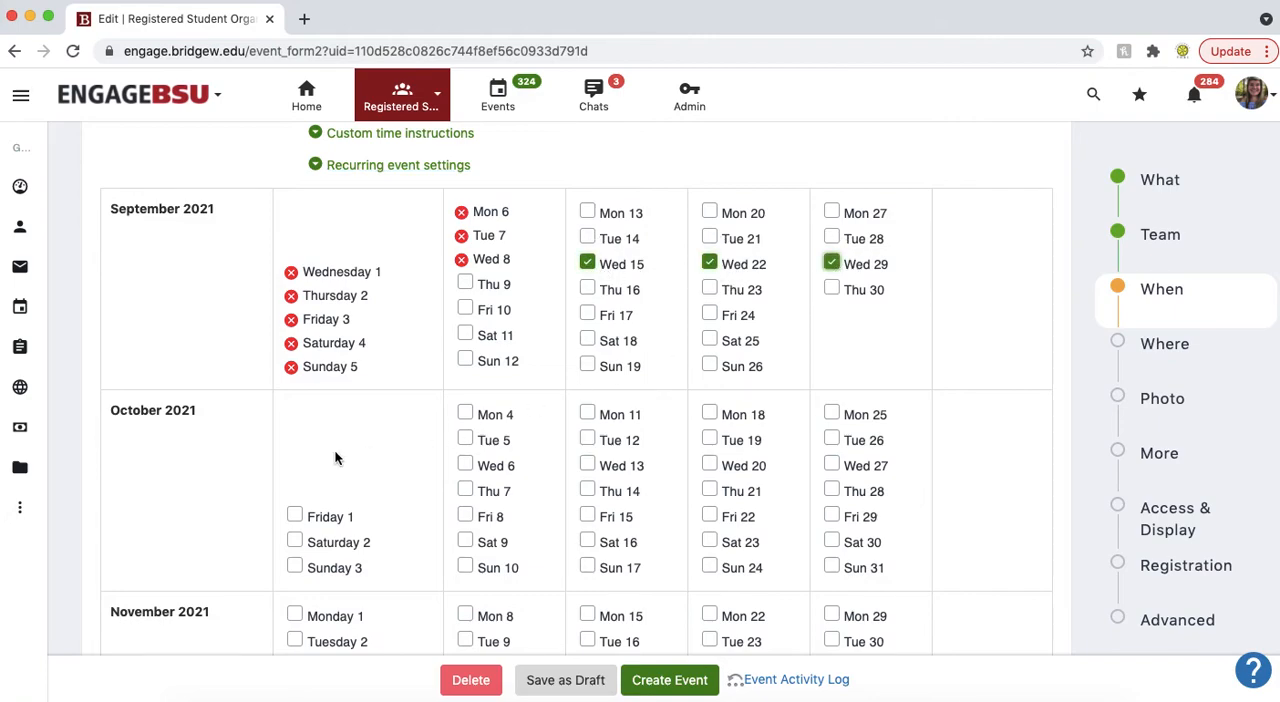
# Step: Add Wednesdays 6, 13 and 27 October 2021 to the recurrence dates
pyautogui.scroll(-1, 335, 458)
pyautogui.click(466, 444)
pyautogui.click(589, 445)
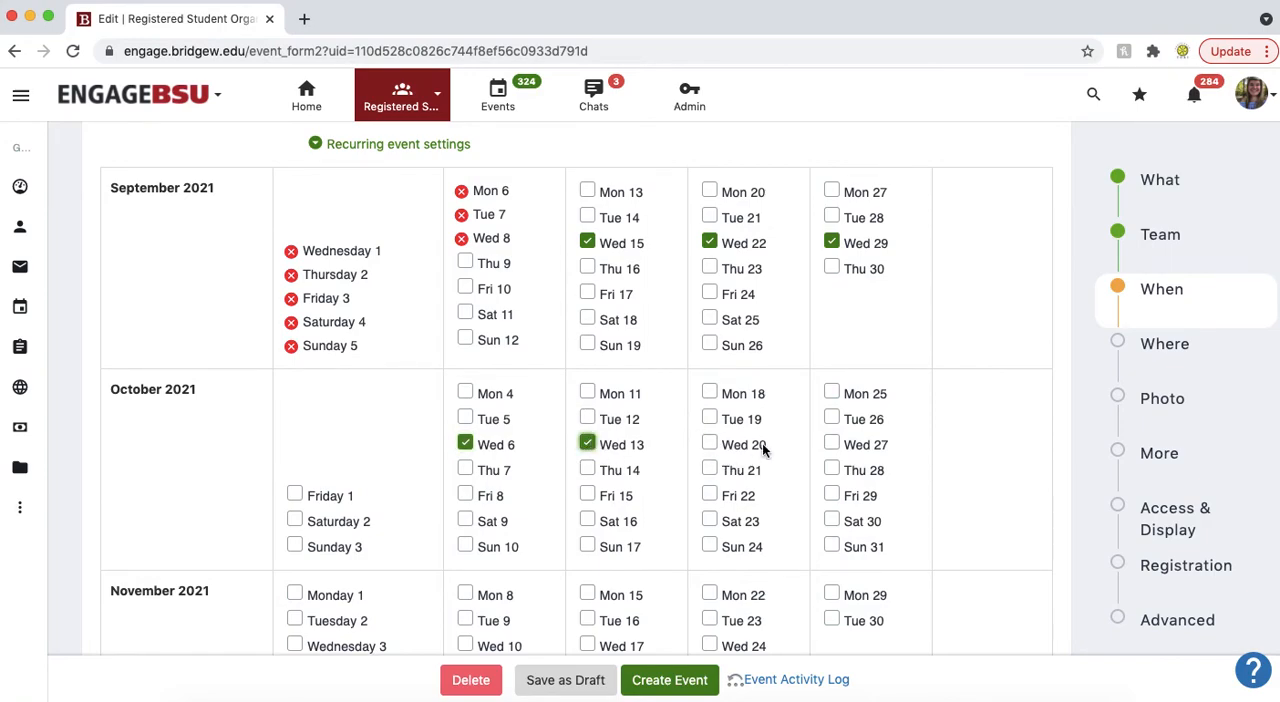
pyautogui.click(833, 445)
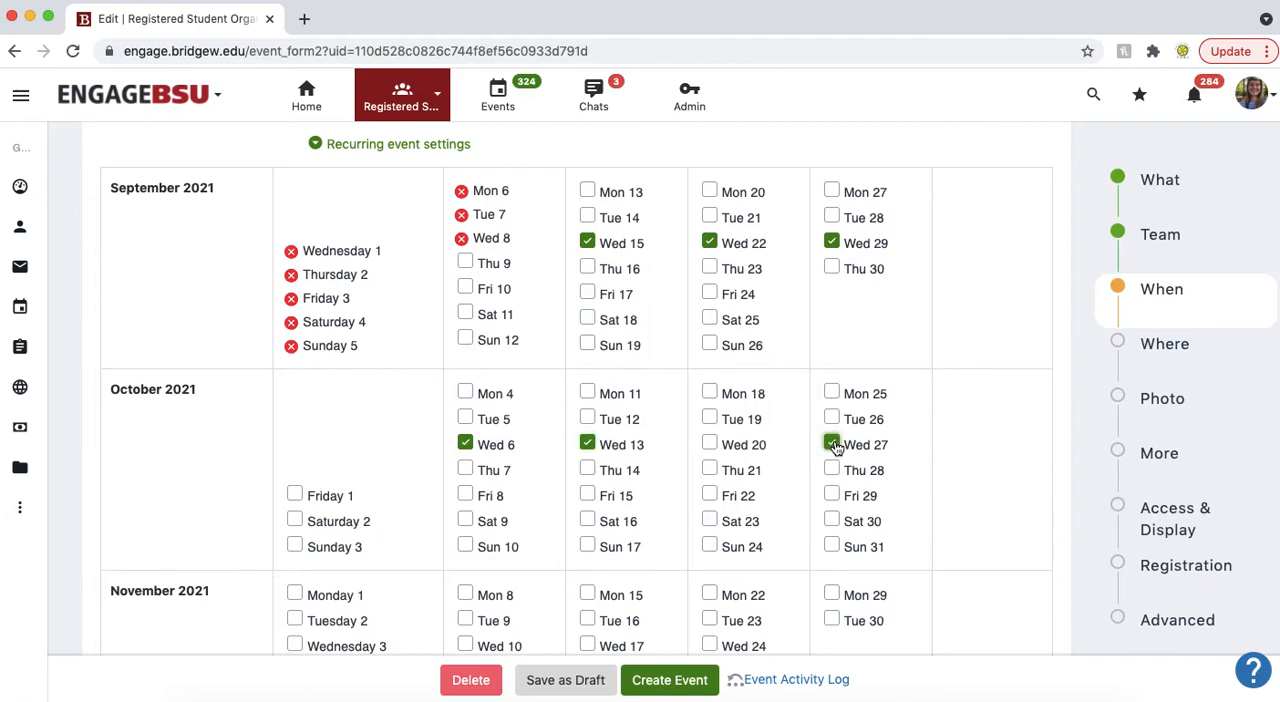
pyautogui.scroll(3, 977, 392)
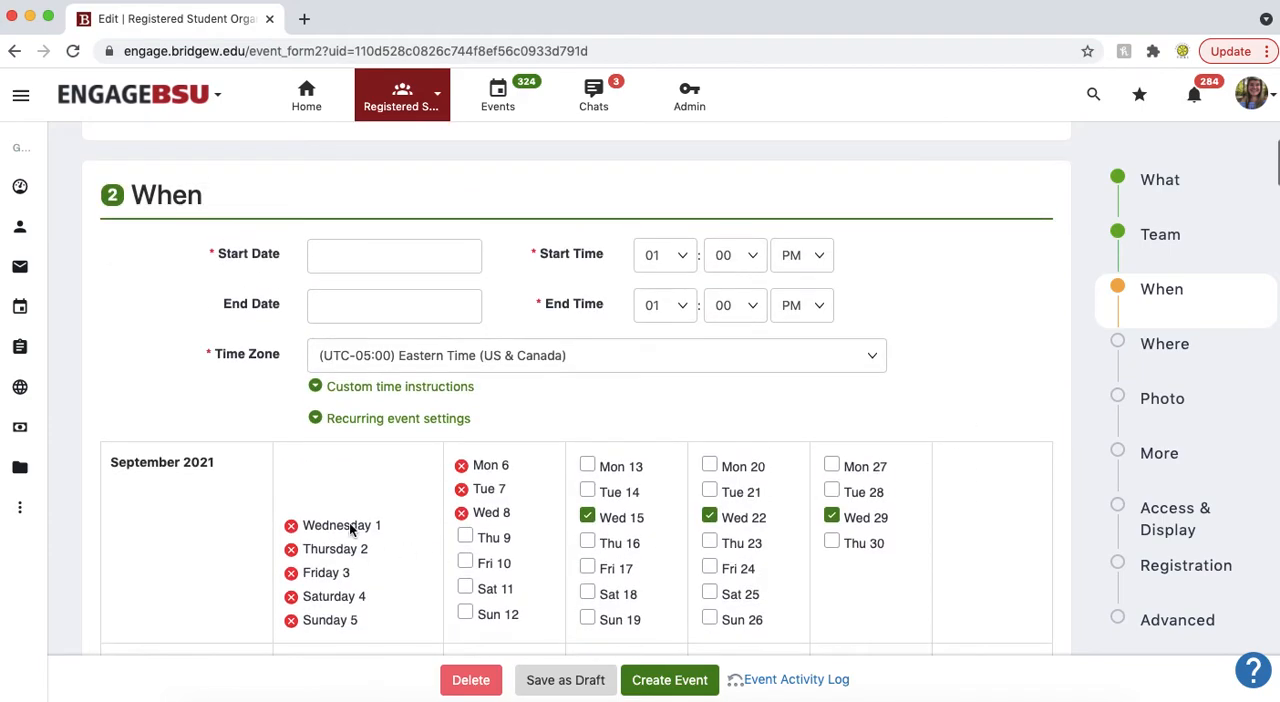
# Step: Collapse the recurring event settings and set the event's start and end dates to 09 Sep 21
pyautogui.click(315, 420)
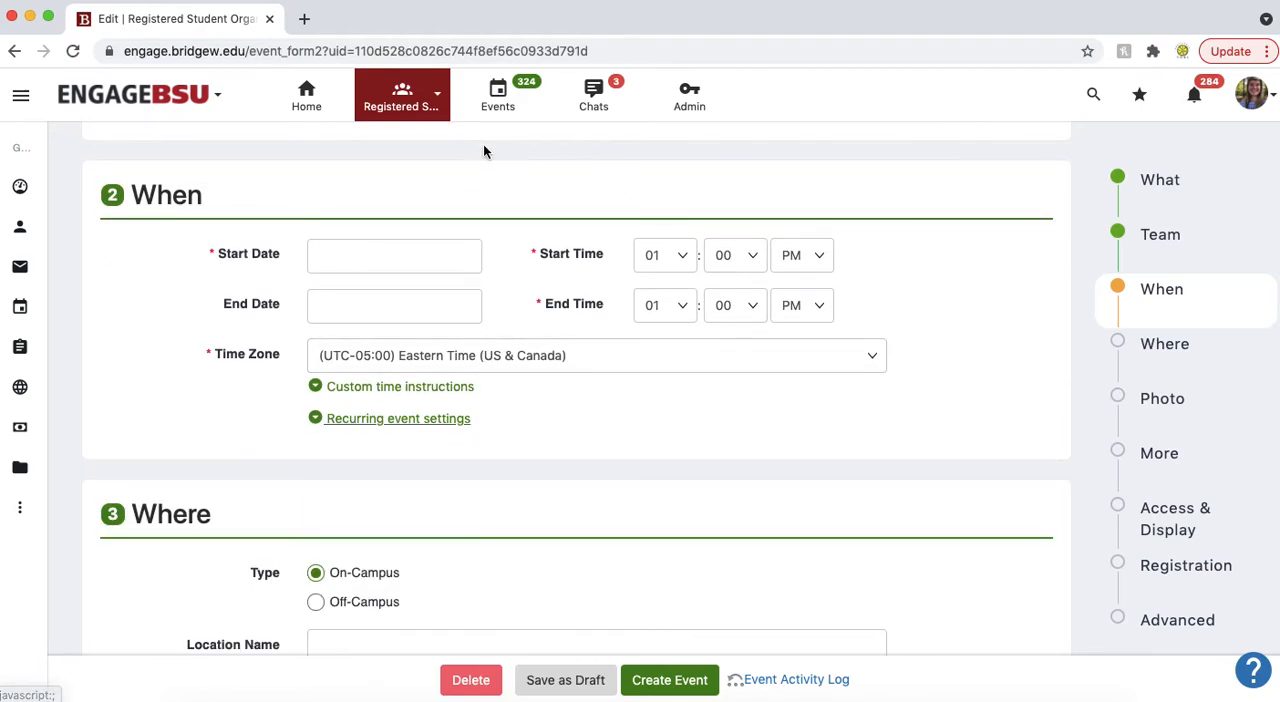
pyautogui.click(352, 260)
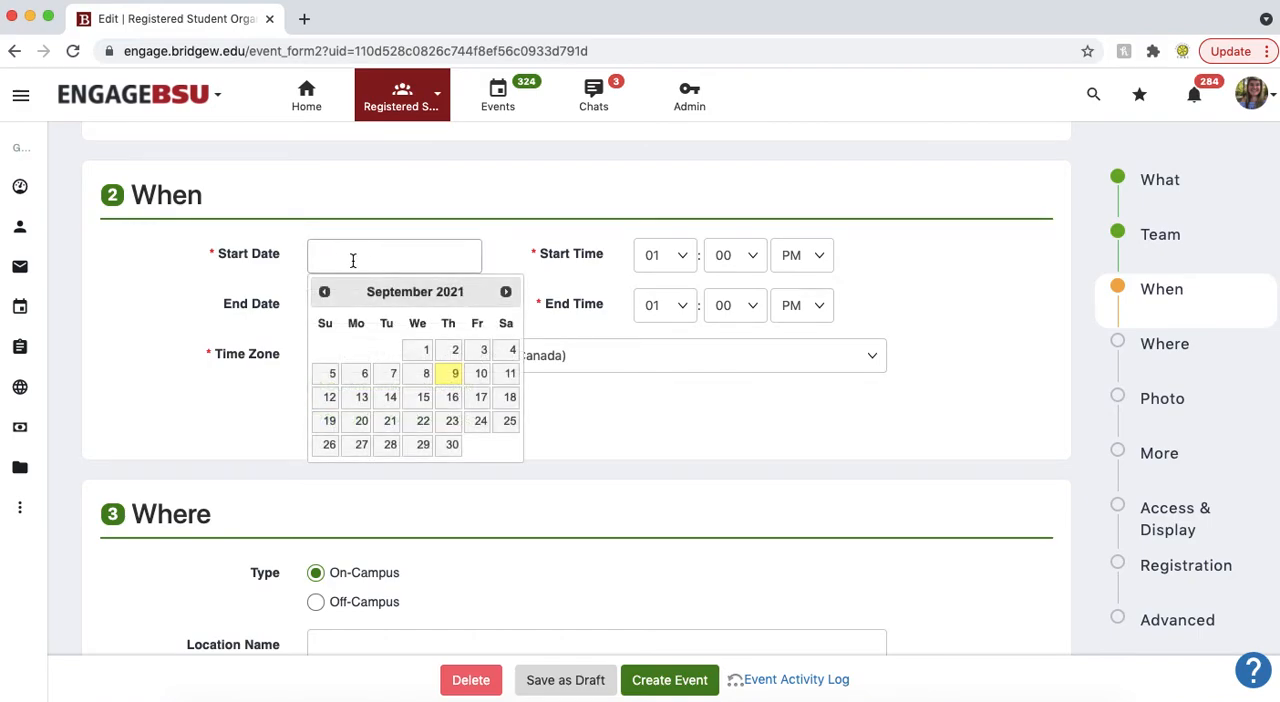
pyautogui.click(452, 377)
pyautogui.click(412, 303)
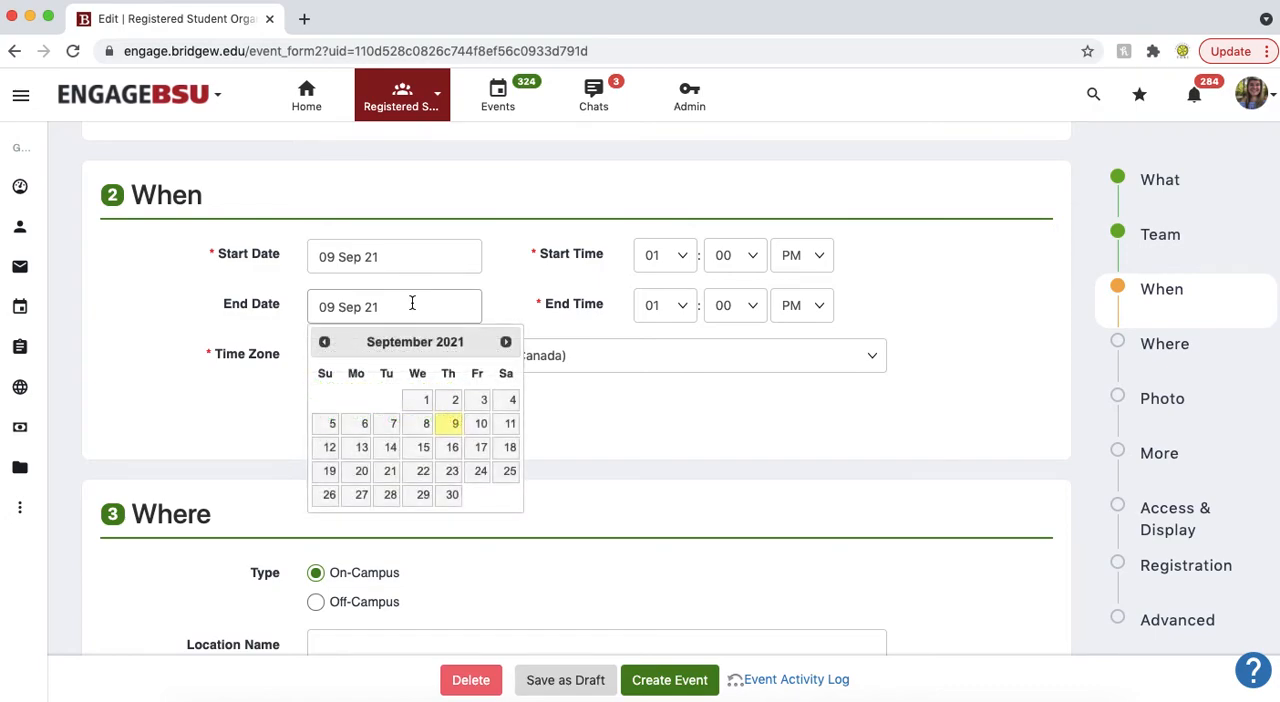
# Step: Set the event's start time to 06:00 PM and its end time to 07:30 PM
pyautogui.click(681, 256)
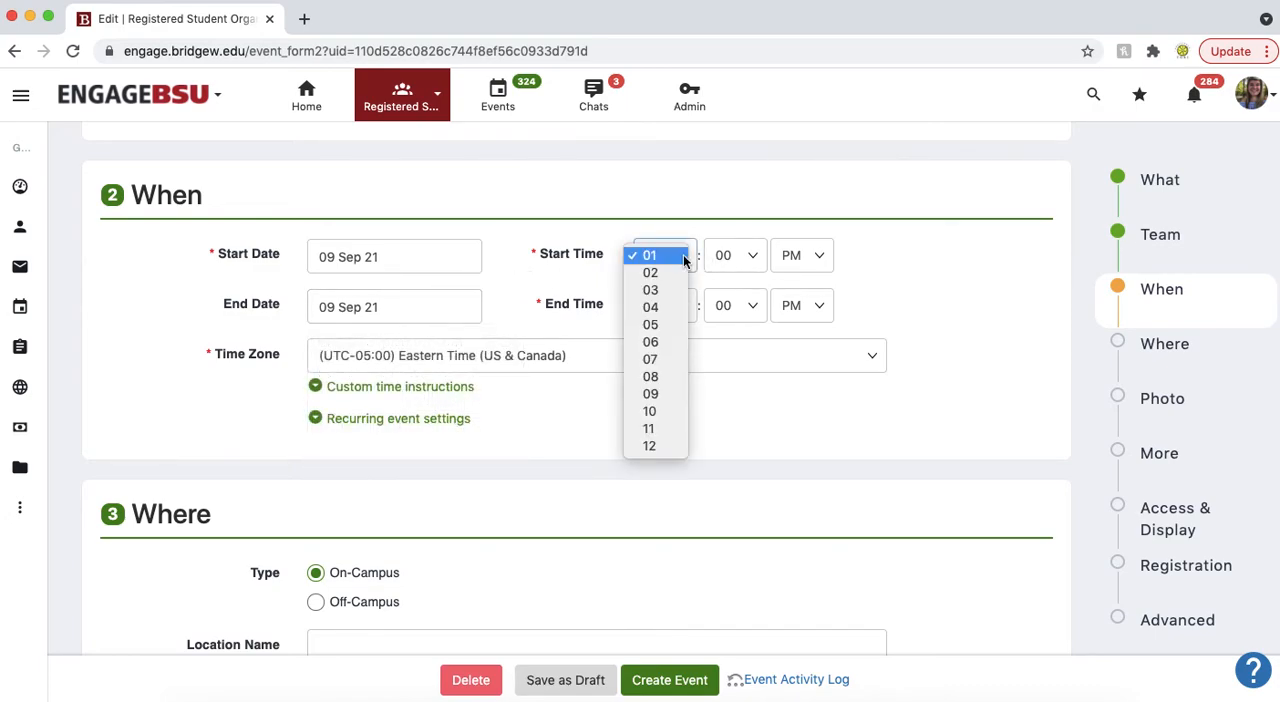
pyautogui.click(662, 411)
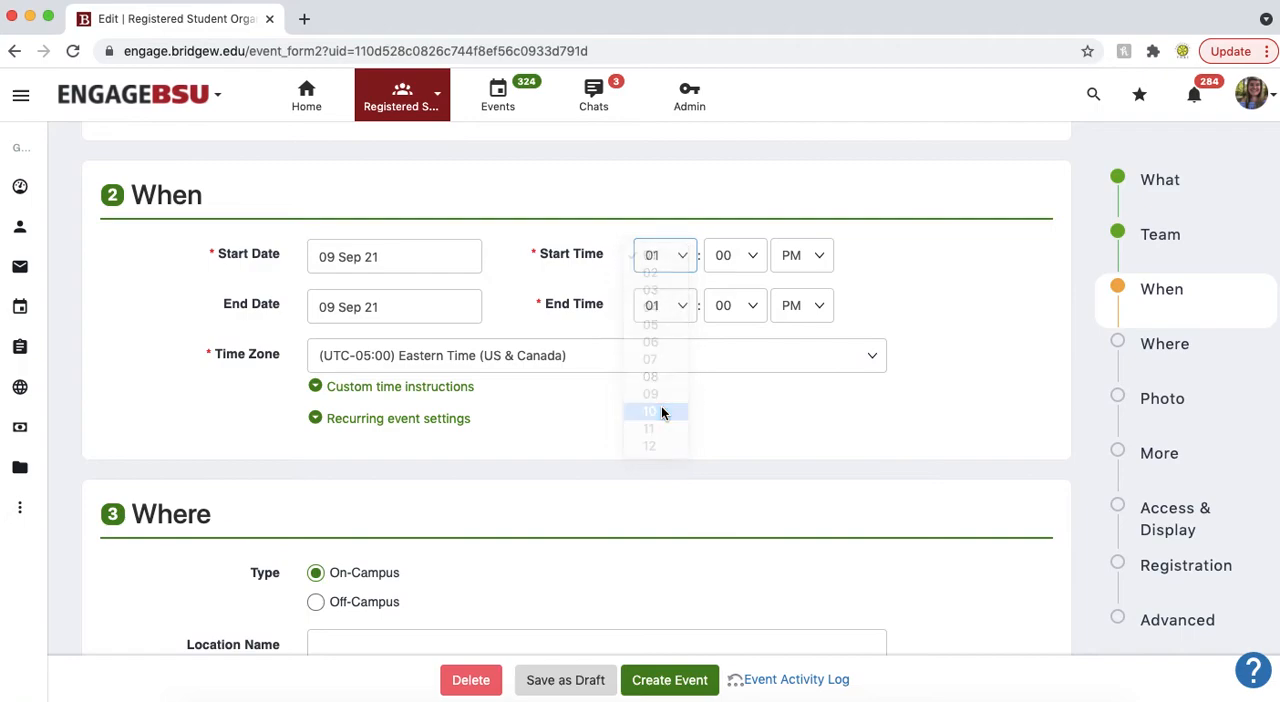
pyautogui.click(685, 259)
pyautogui.click(660, 187)
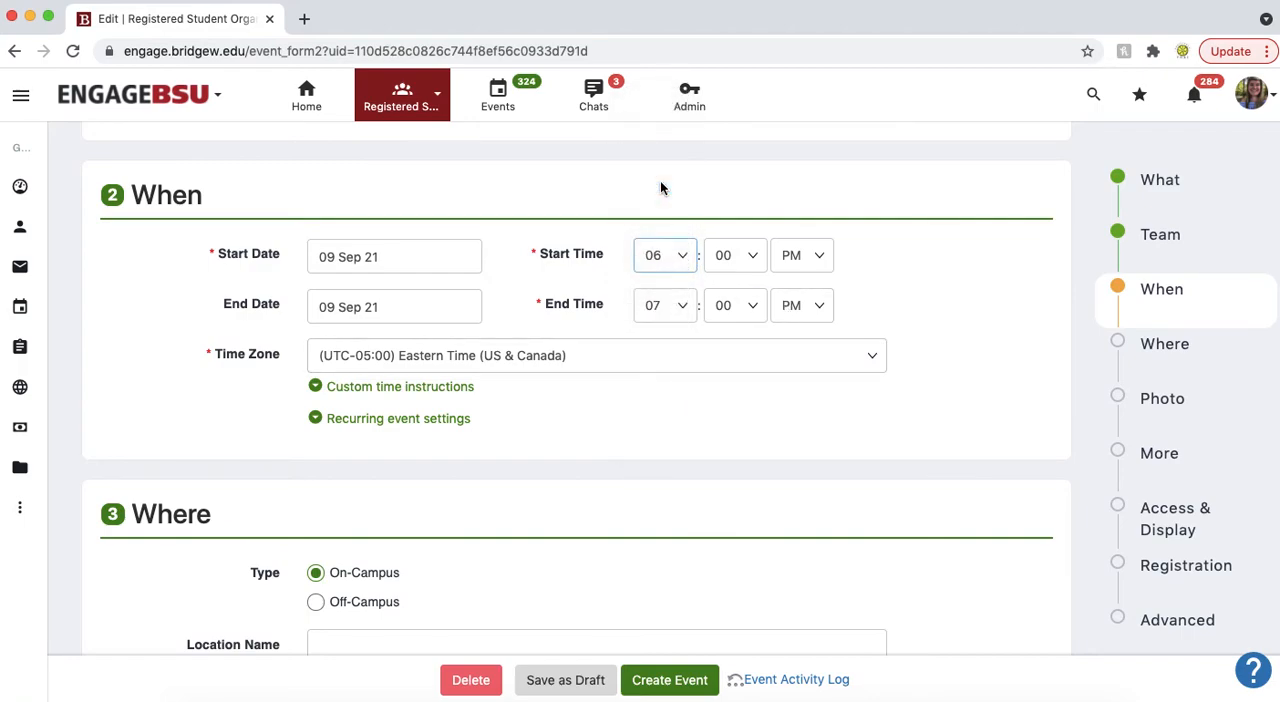
pyautogui.click(745, 314)
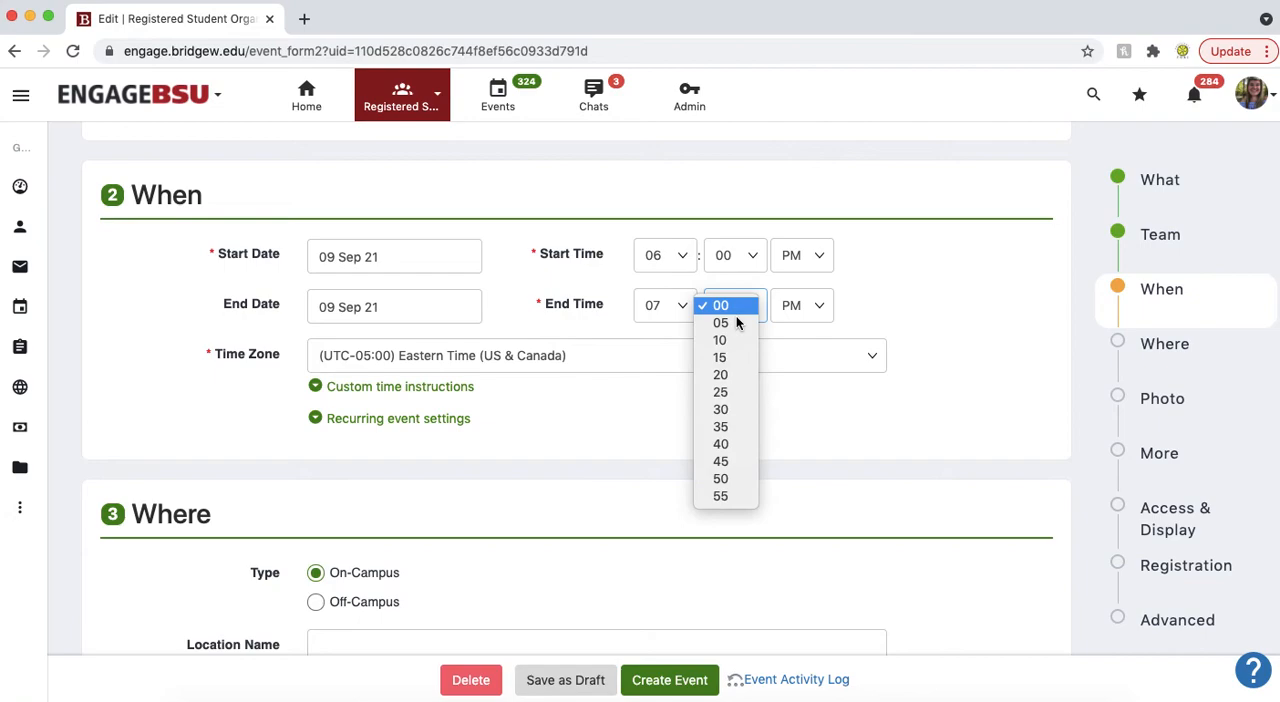
pyautogui.click(736, 412)
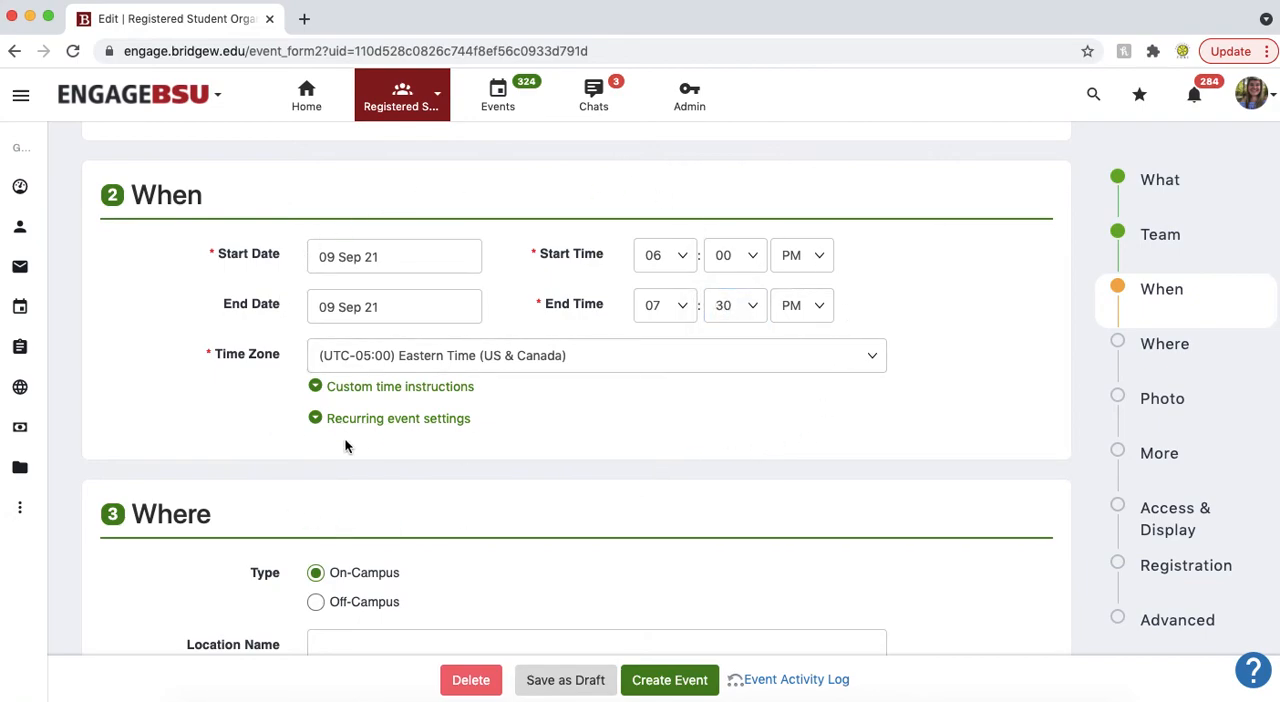
# Step: Enter RSU212 as the location name for the on-campus event
pyautogui.scroll(-5, 220, 402)
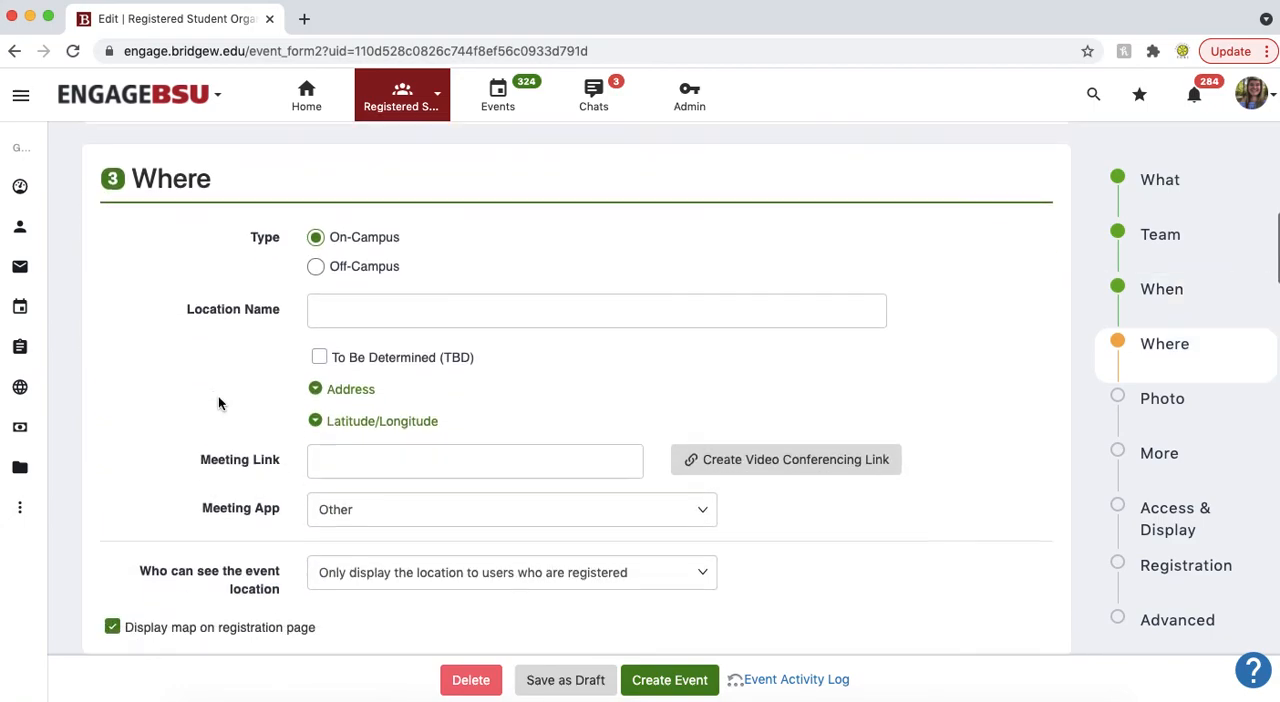
pyautogui.scroll(-1, 212, 376)
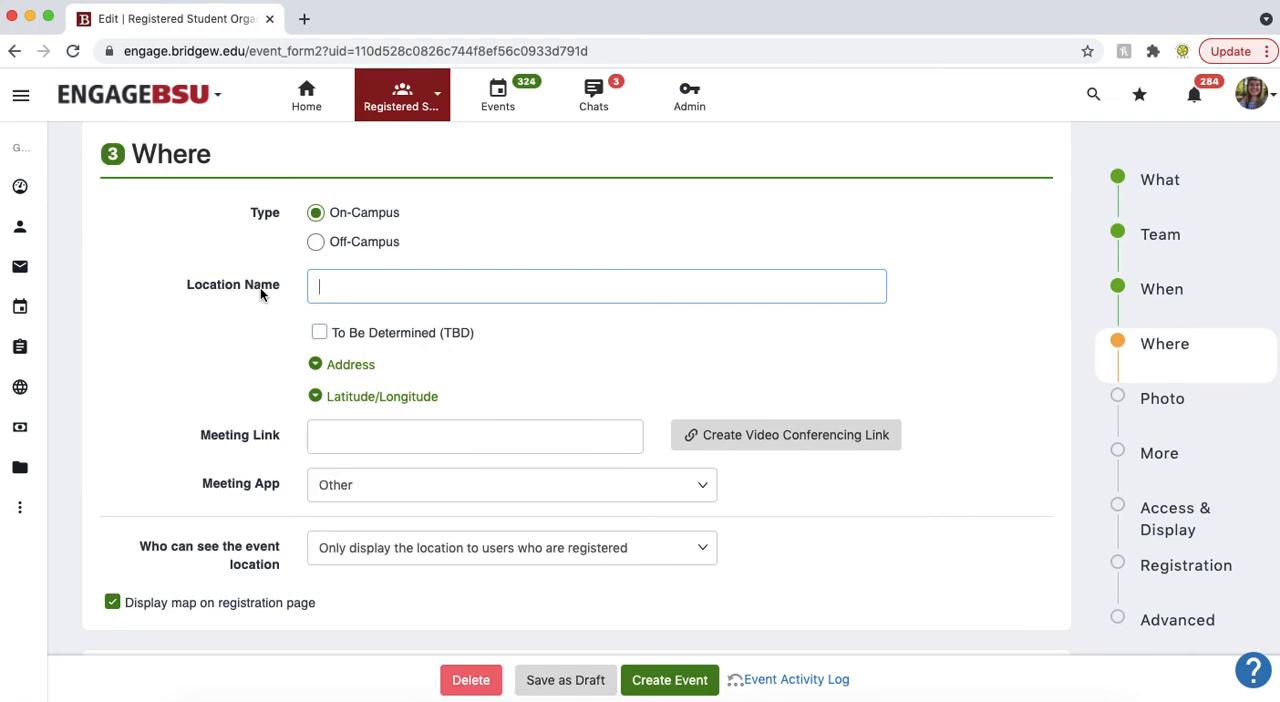
pyautogui.write('RSU212')
# Step: Review the meeting link and meeting app options, and look through the Photo & Flyer and More Details sections
pyautogui.scroll(-1, 120, 381)
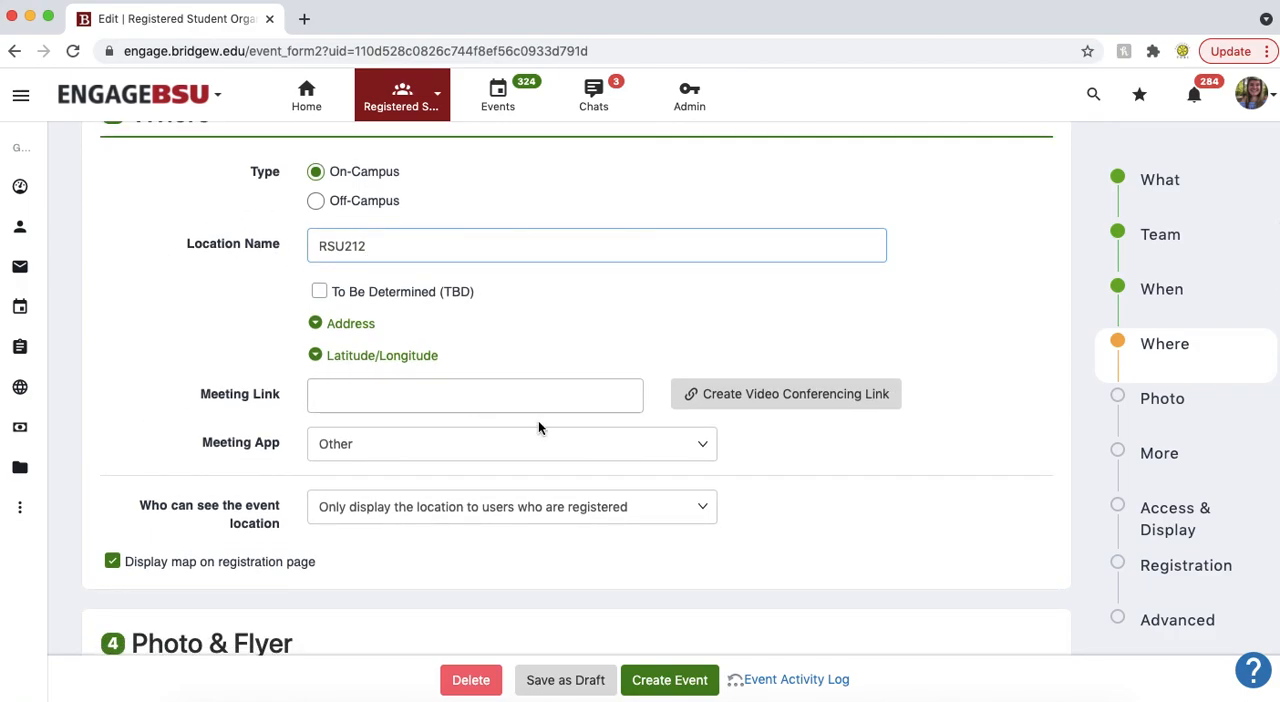
pyautogui.click(455, 406)
pyautogui.click(461, 449)
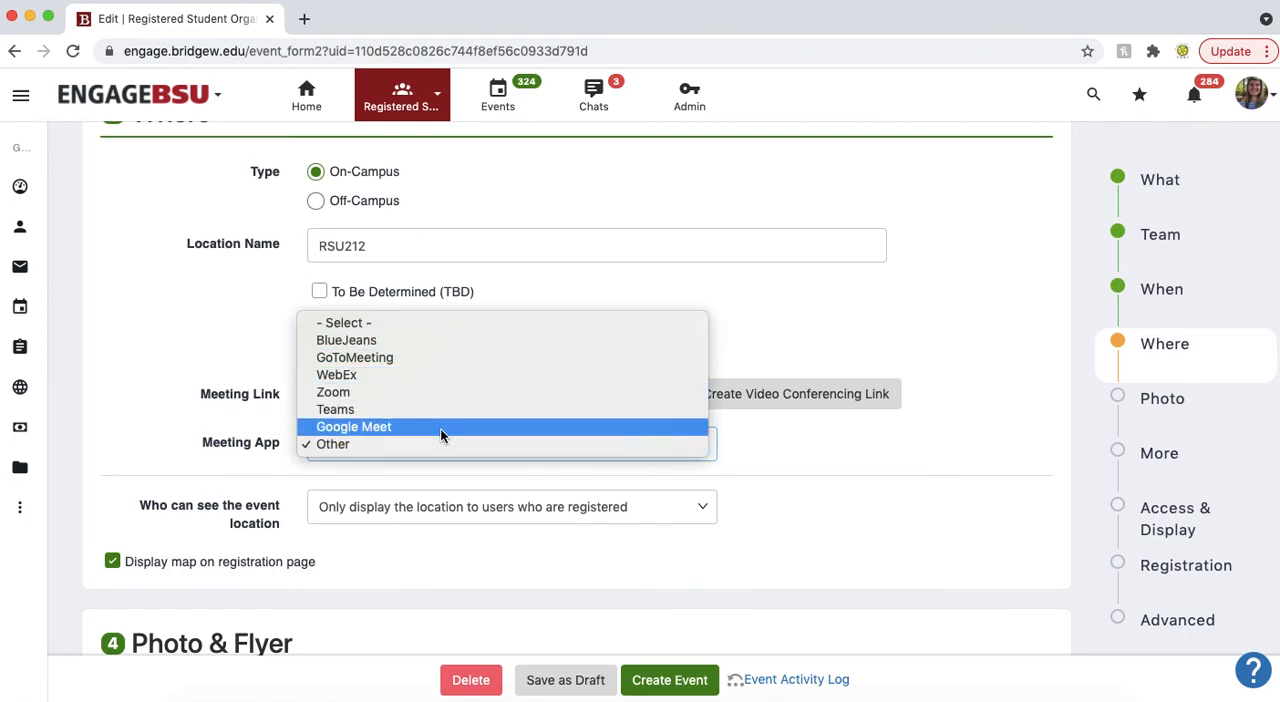
pyautogui.click(166, 391)
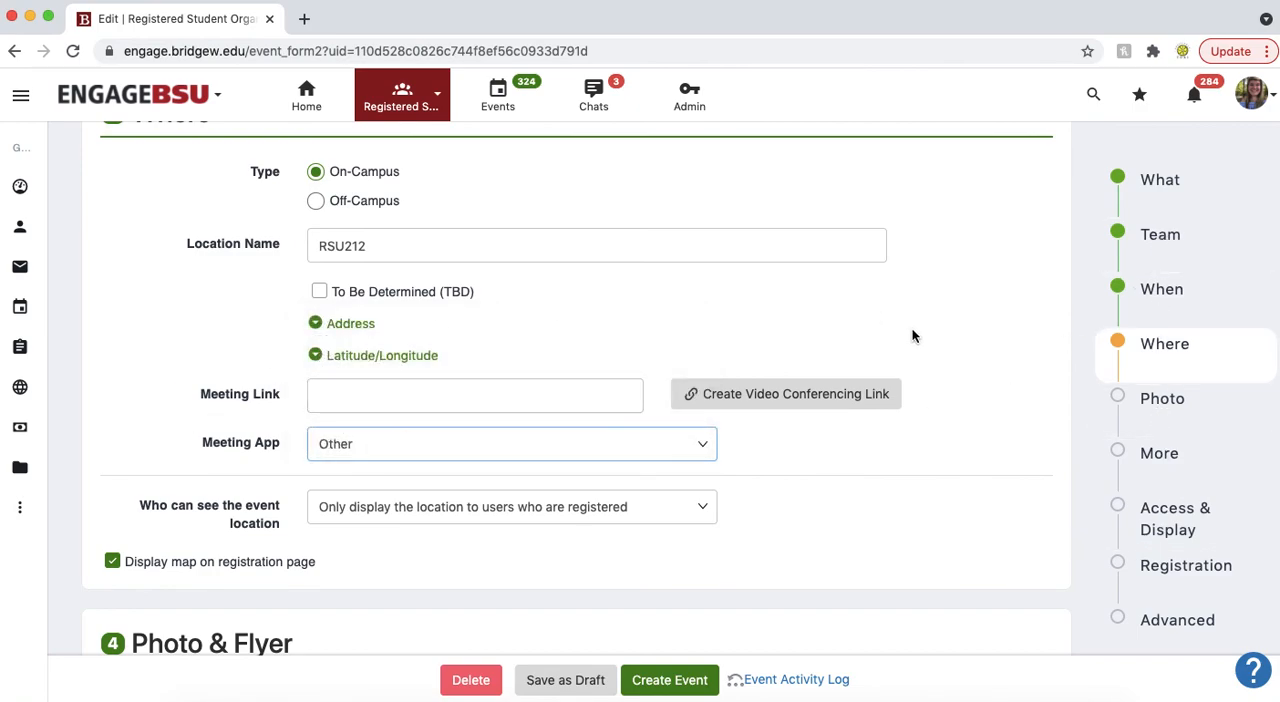
pyautogui.scroll(-5, 912, 336)
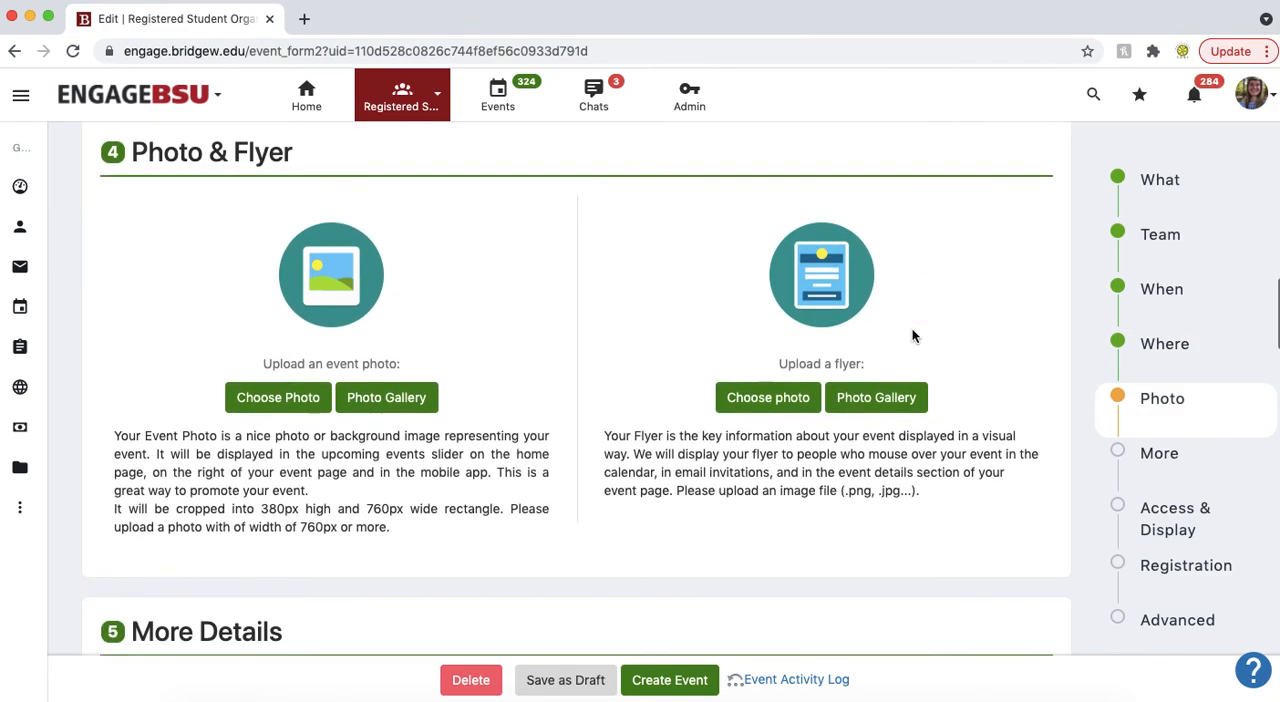
pyautogui.scroll(-2, 540, 290)
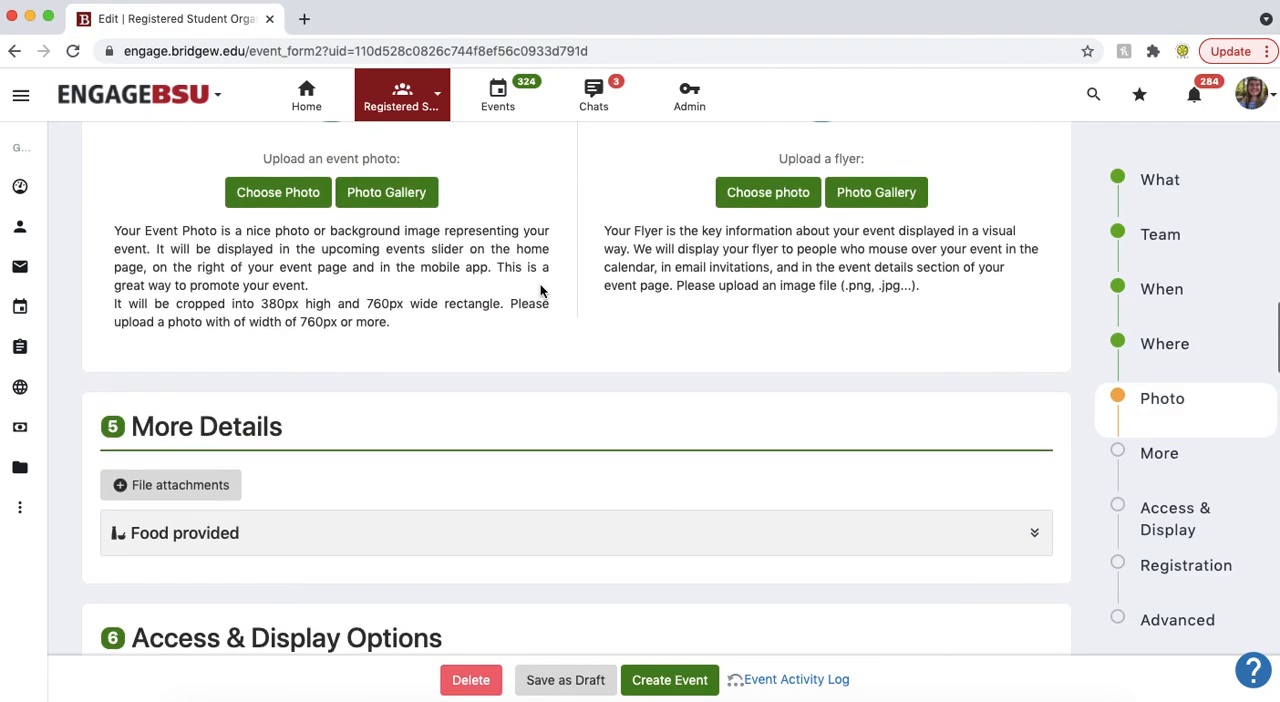
pyautogui.scroll(15, 540, 290)
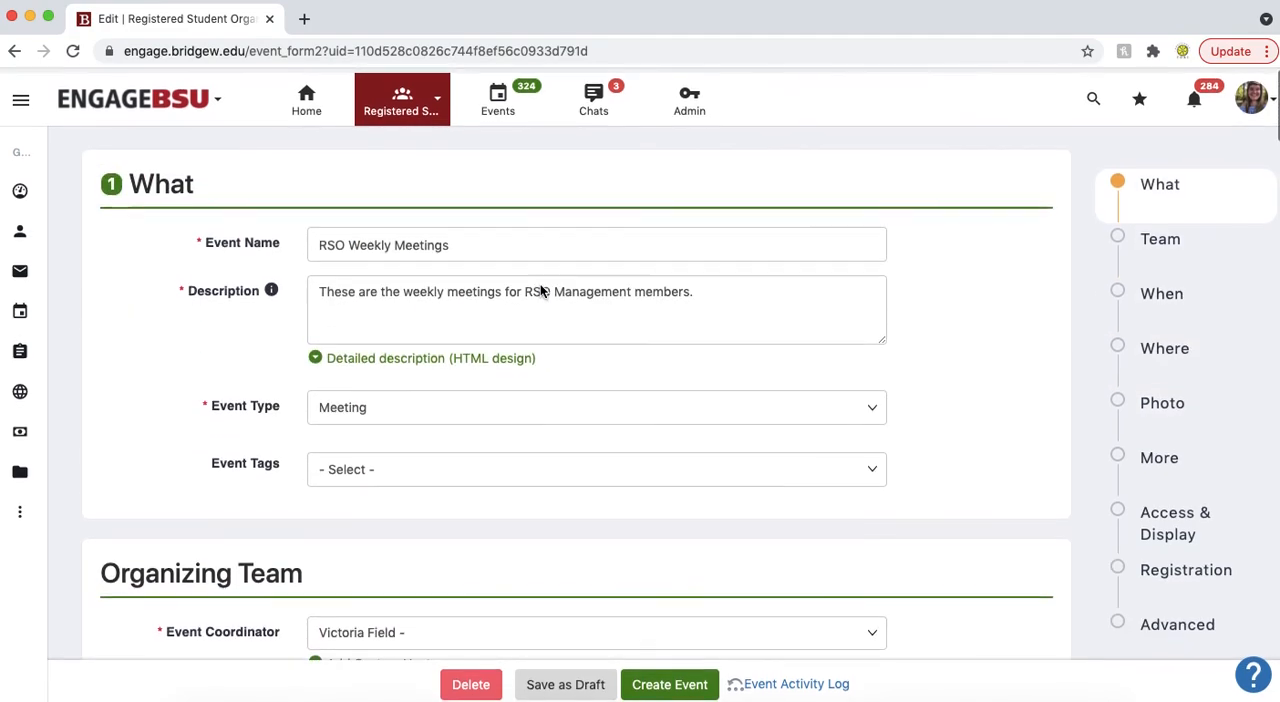